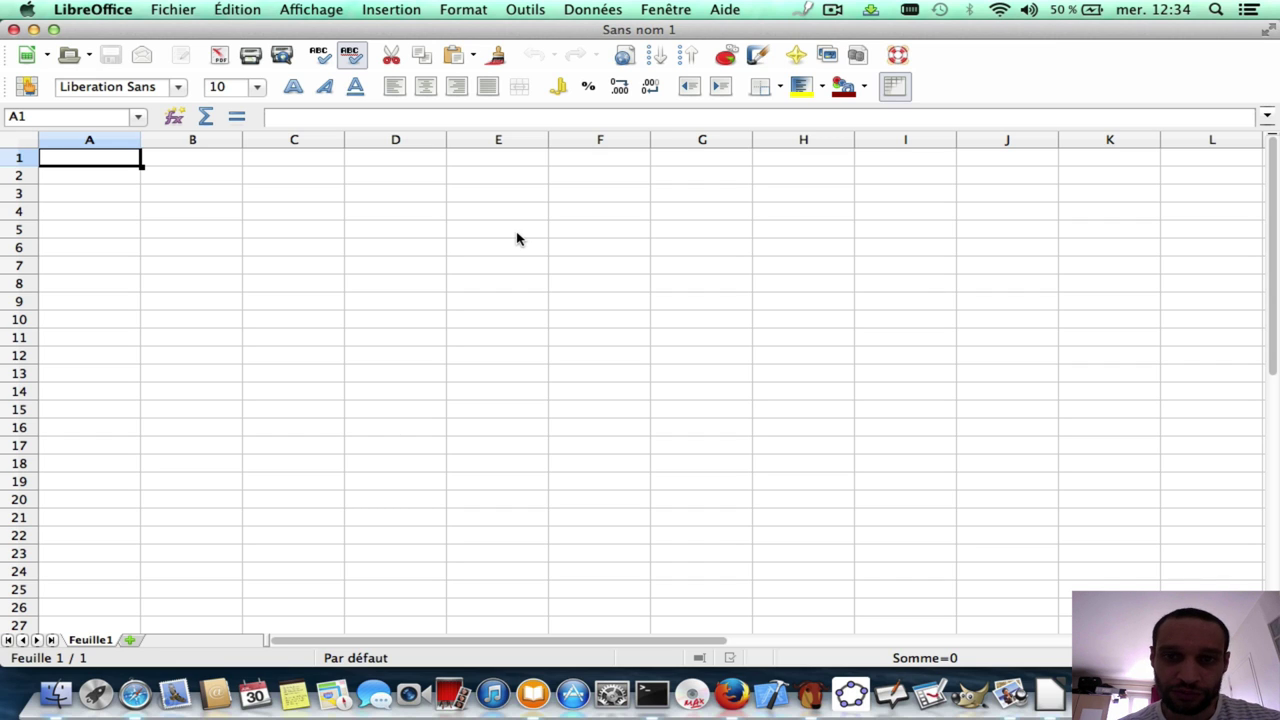
Step: Enter the heading "Aléa" in A1 and the random-number formula =ALEA() in A2
double_click(87, 163)
text(A)
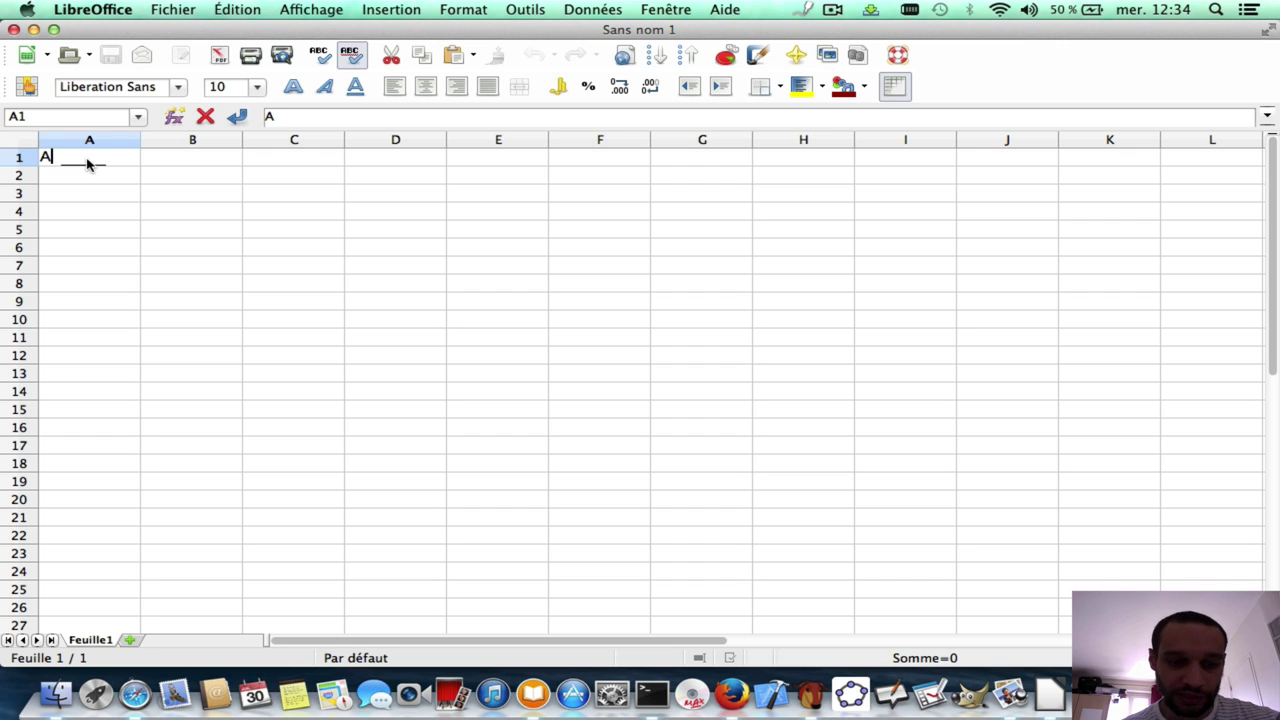
text(léa)
key(Return)
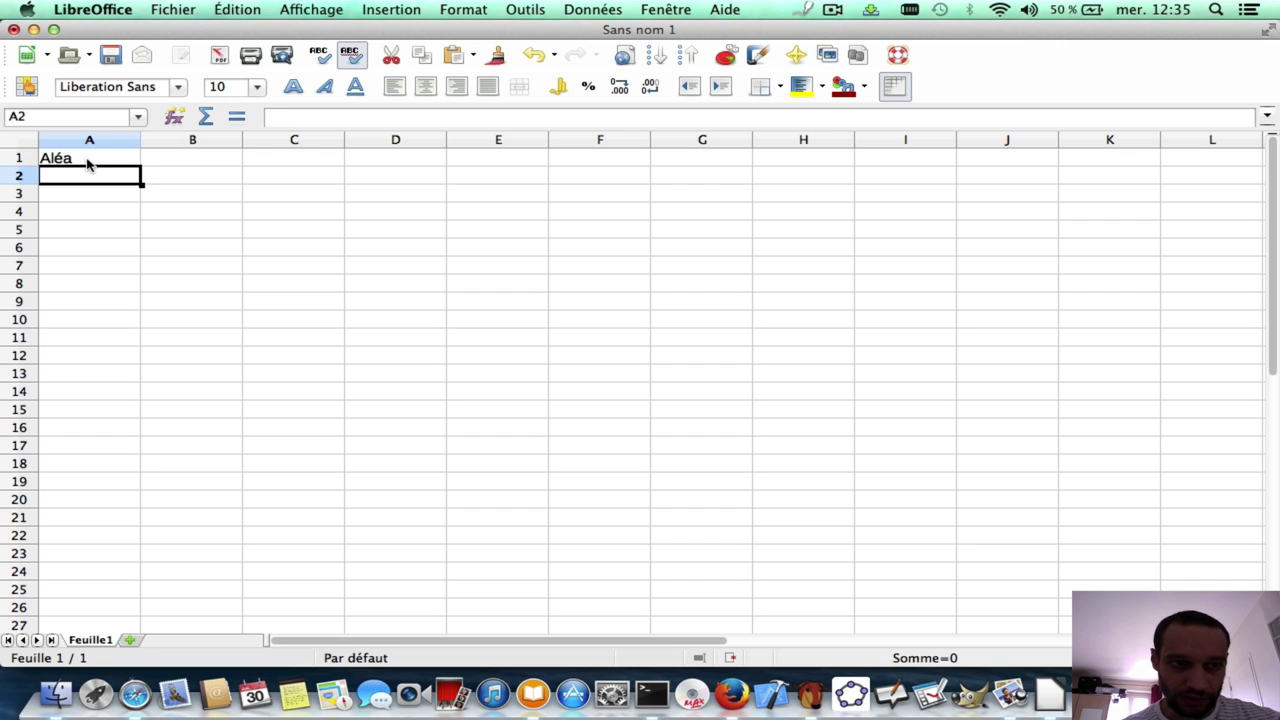
text(=)
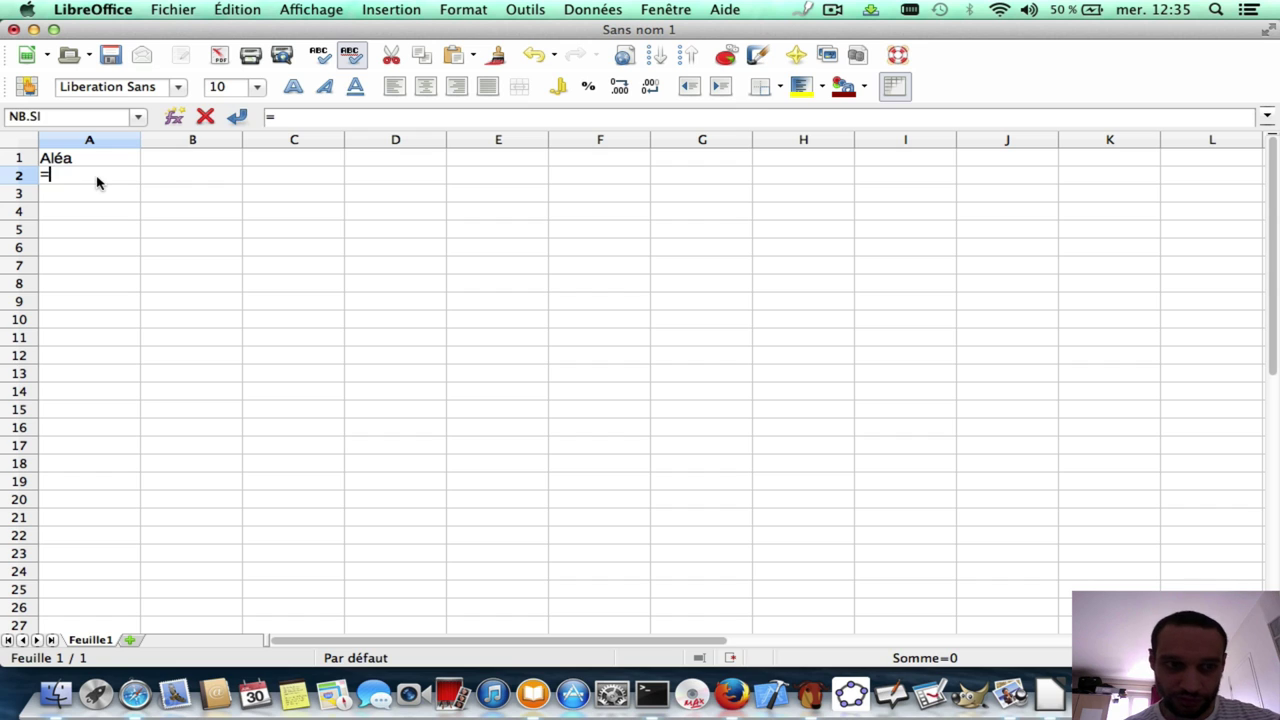
text(ALEA())
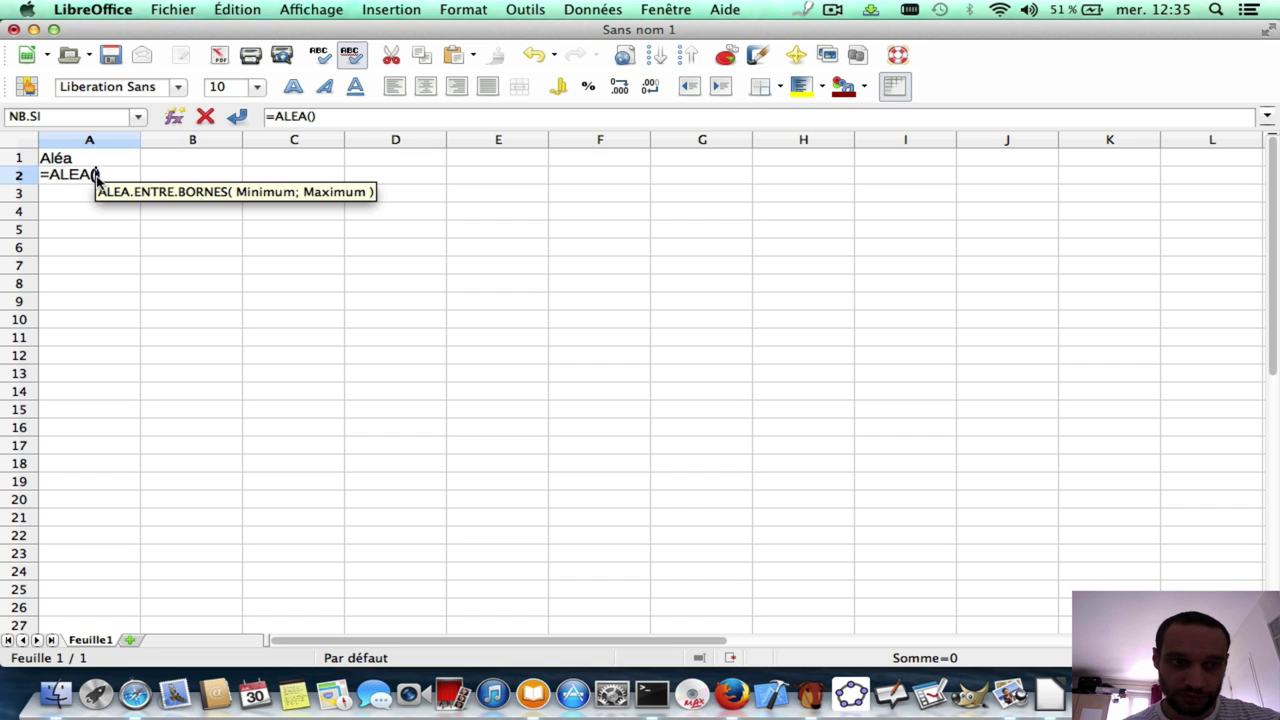
key(Return)
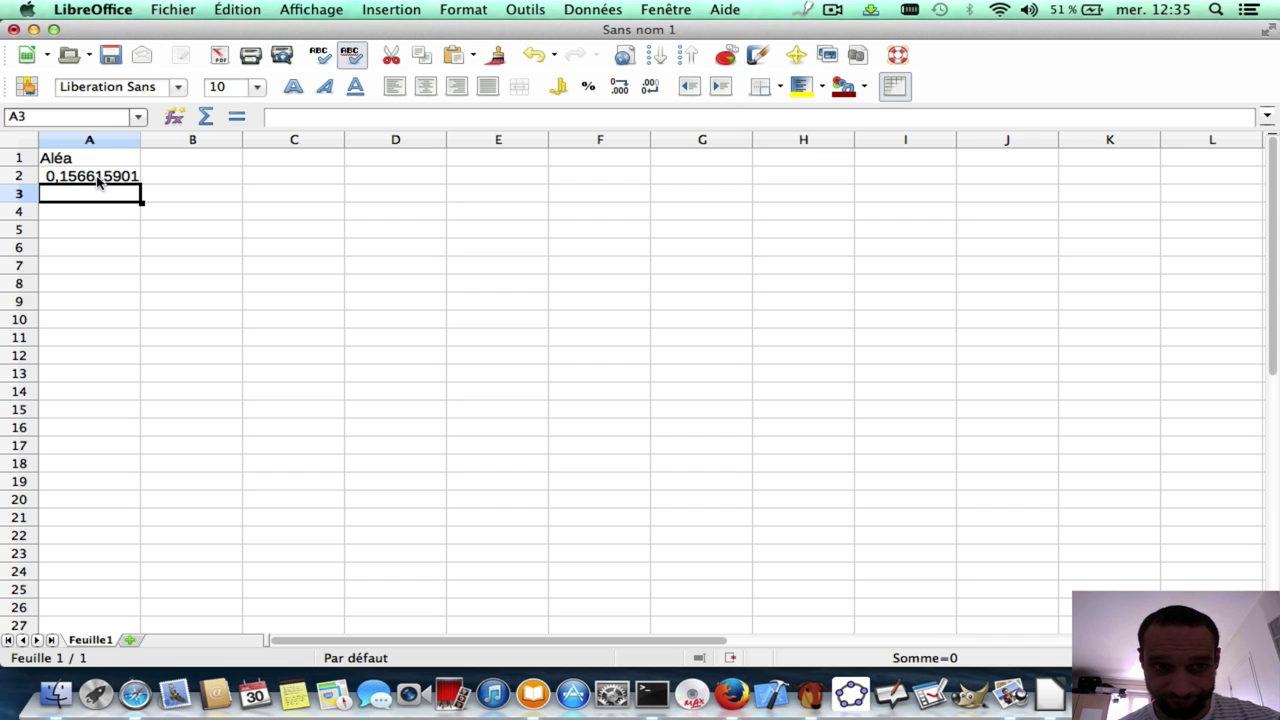
Step: Enter the heading "Pièce" in B1
click(195, 158)
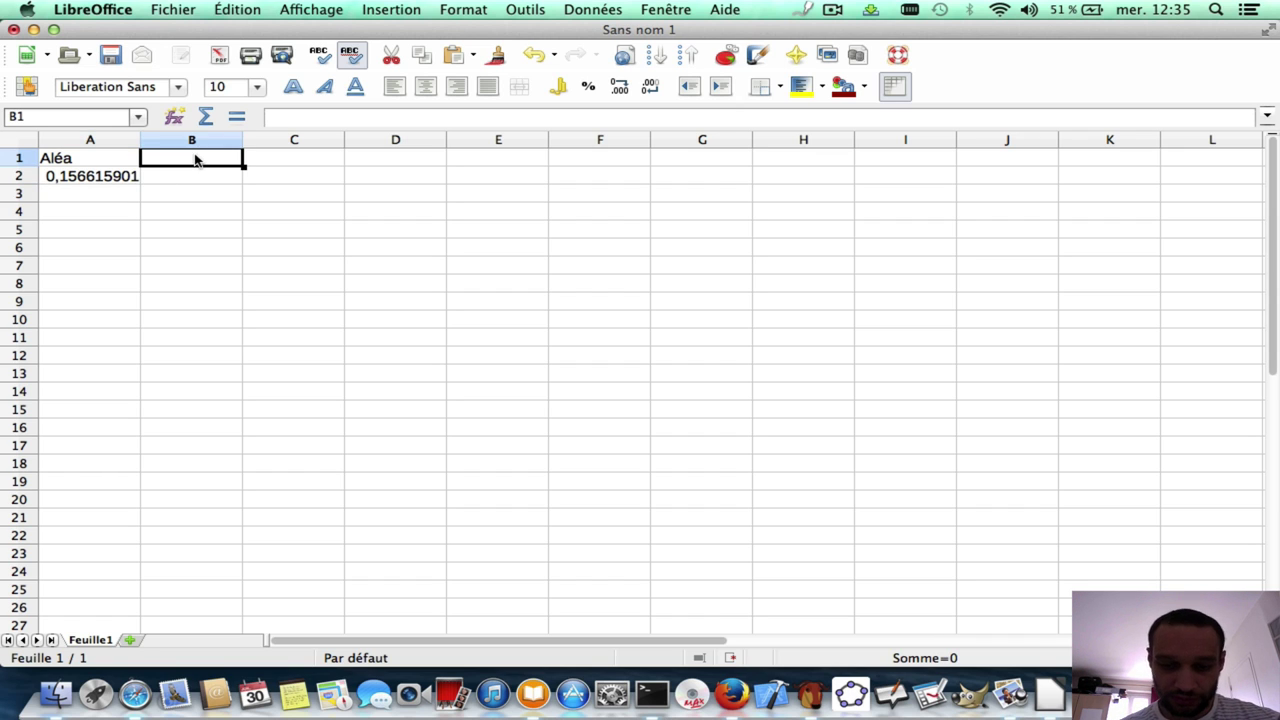
text(Pièce)
key(Return)
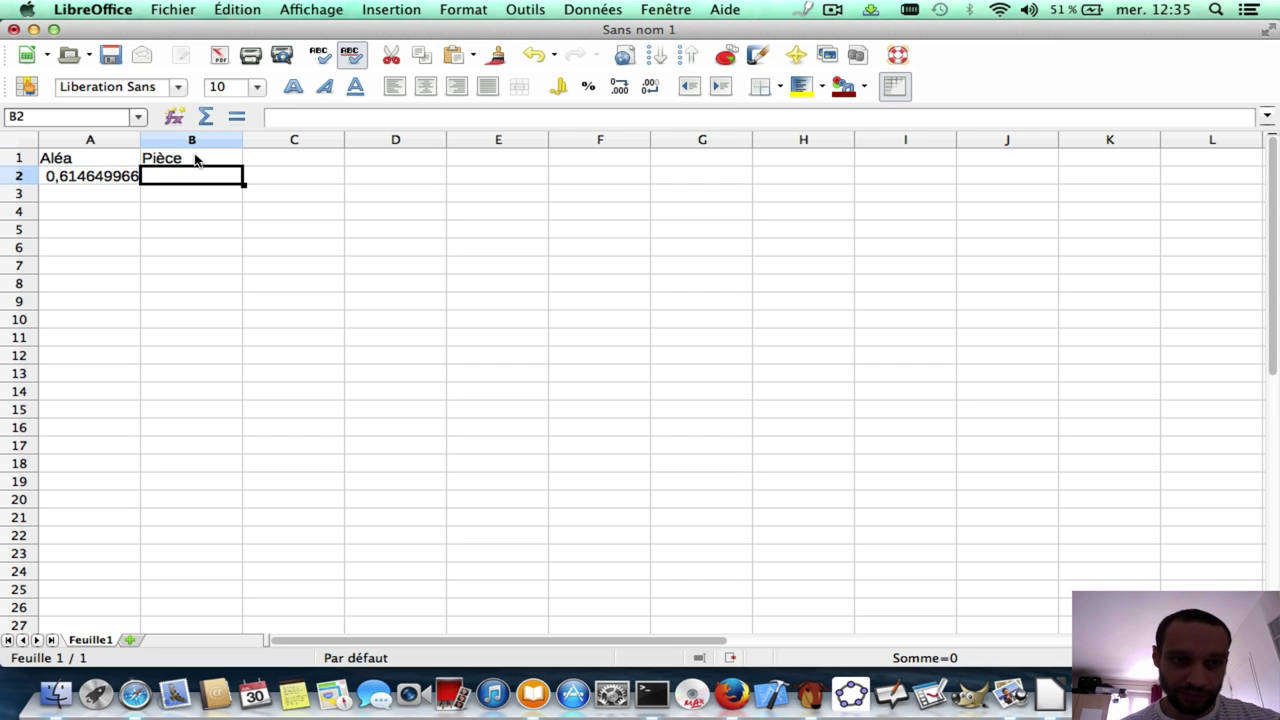
Step: Add a coding legend in row 2: "Codage" in D2, "Pile = 1" in E2 and "Face = 0" in F2
click(378, 183)
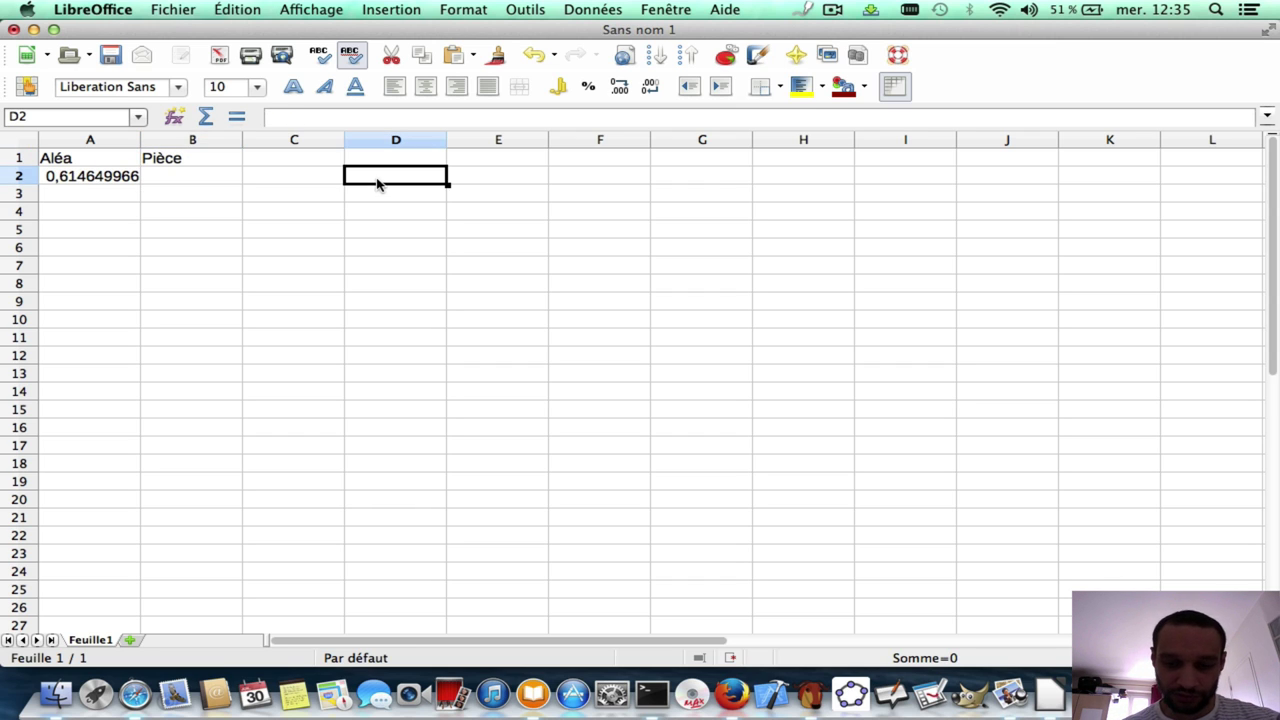
text(Codage)
key(Return)
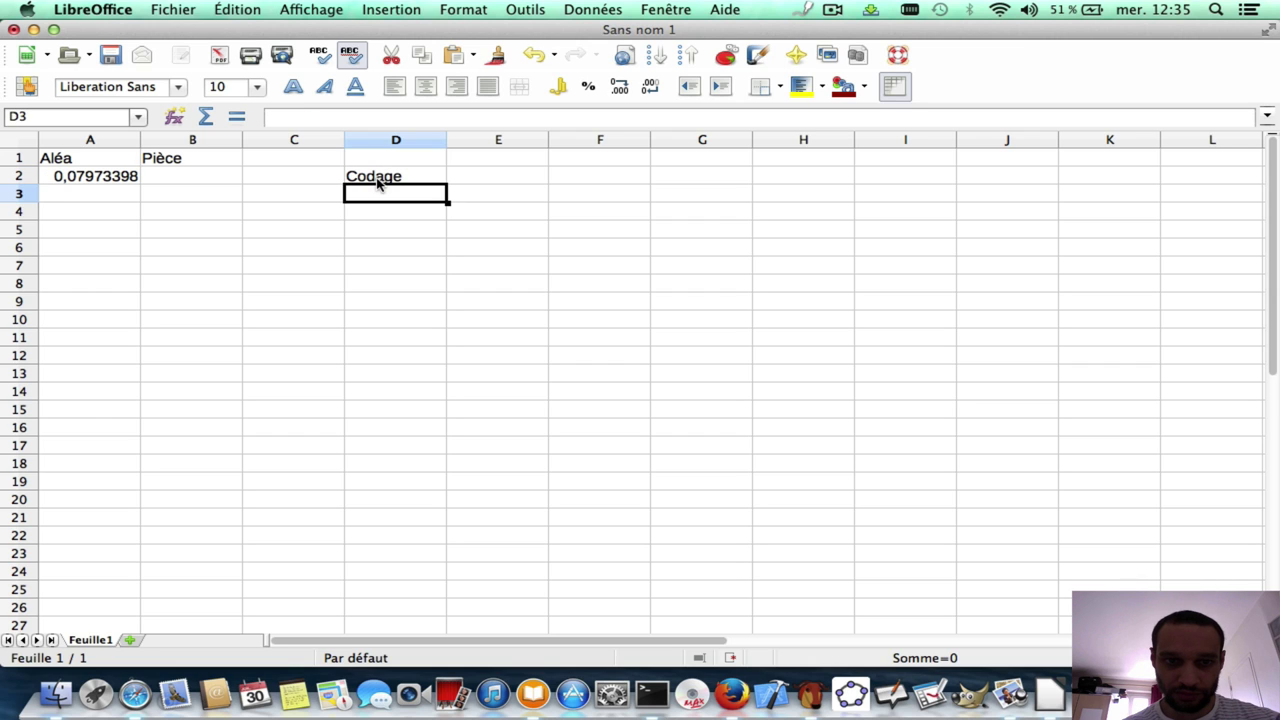
key(Up)
key(Right)
text(Pile = 1)
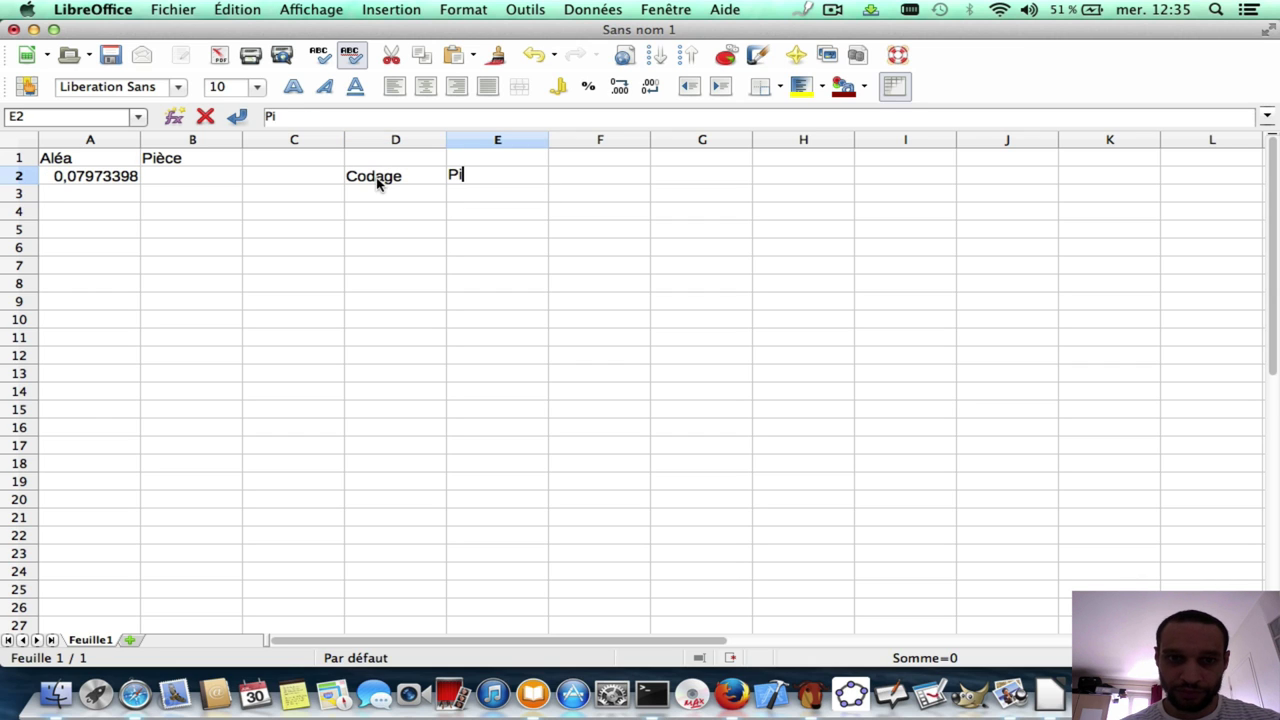
key(Return)
key(Up)
key(Right)
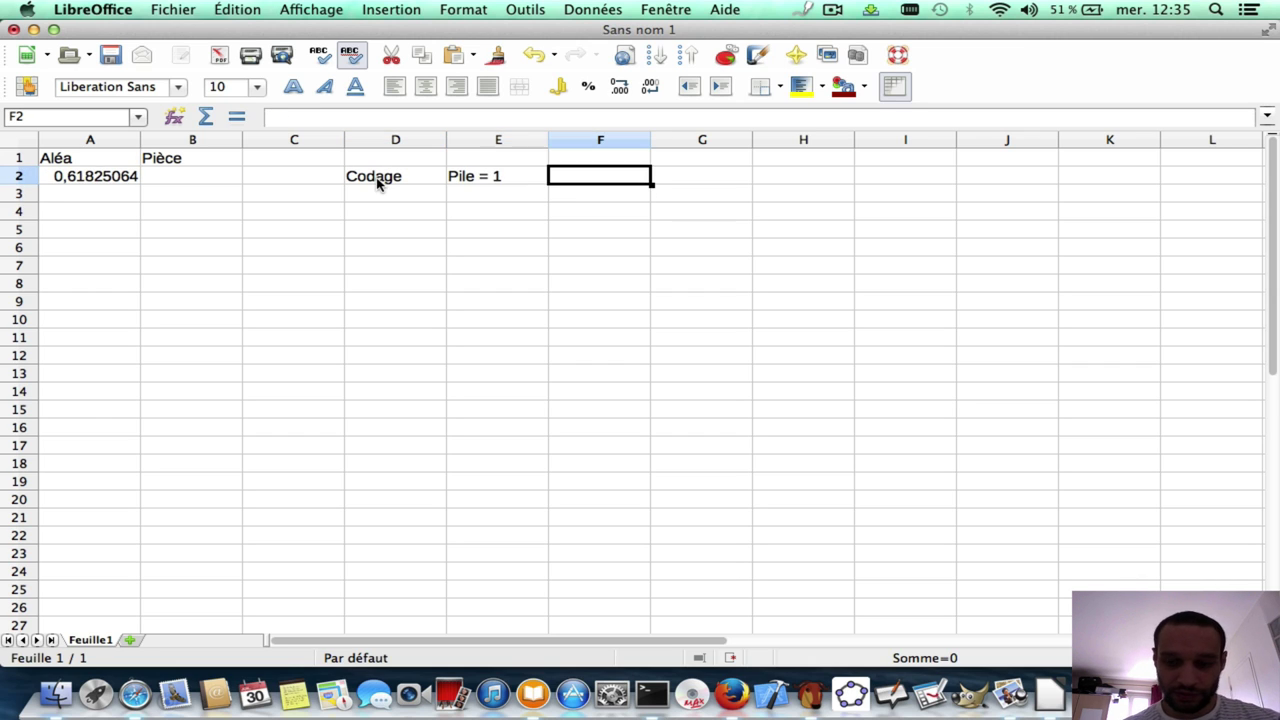
text(Face = 0)
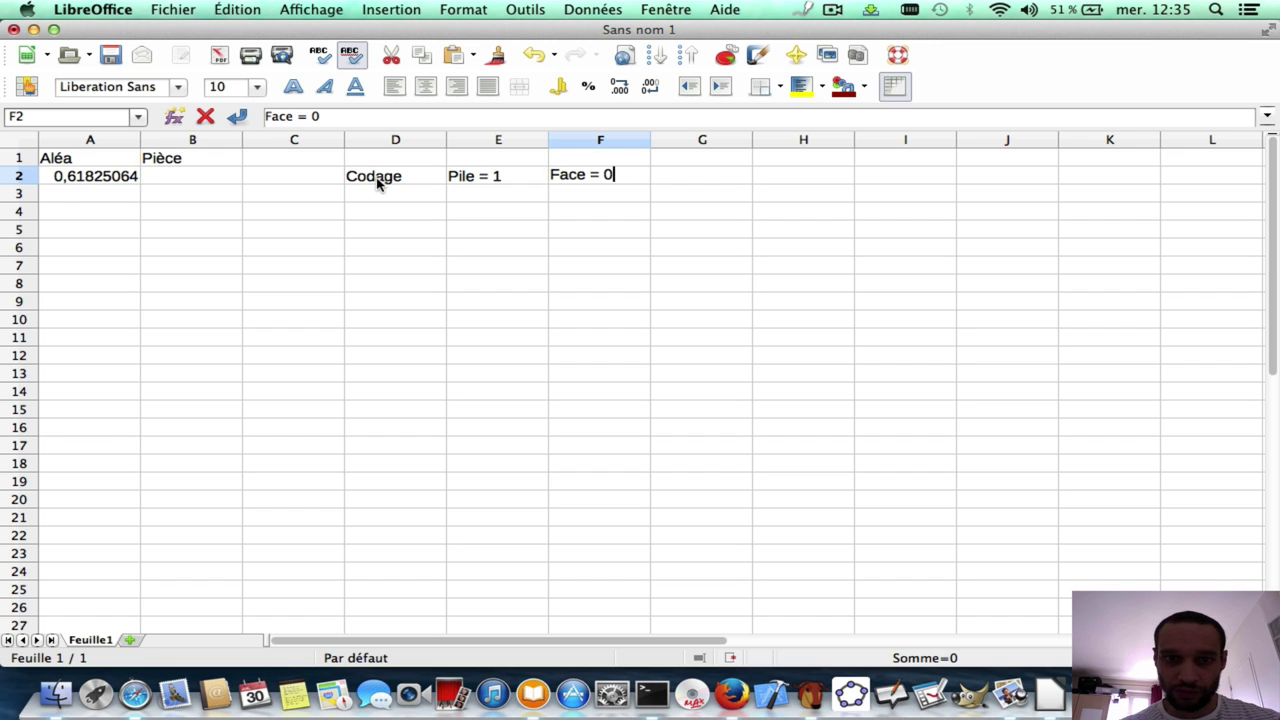
key(Return)
Step: Enter the formula =SI(A2<0,5;1;0) in B2 to convert the random number into a coin result
key(Left)
key(Left)
key(Left)
key(Left)
key(Up)
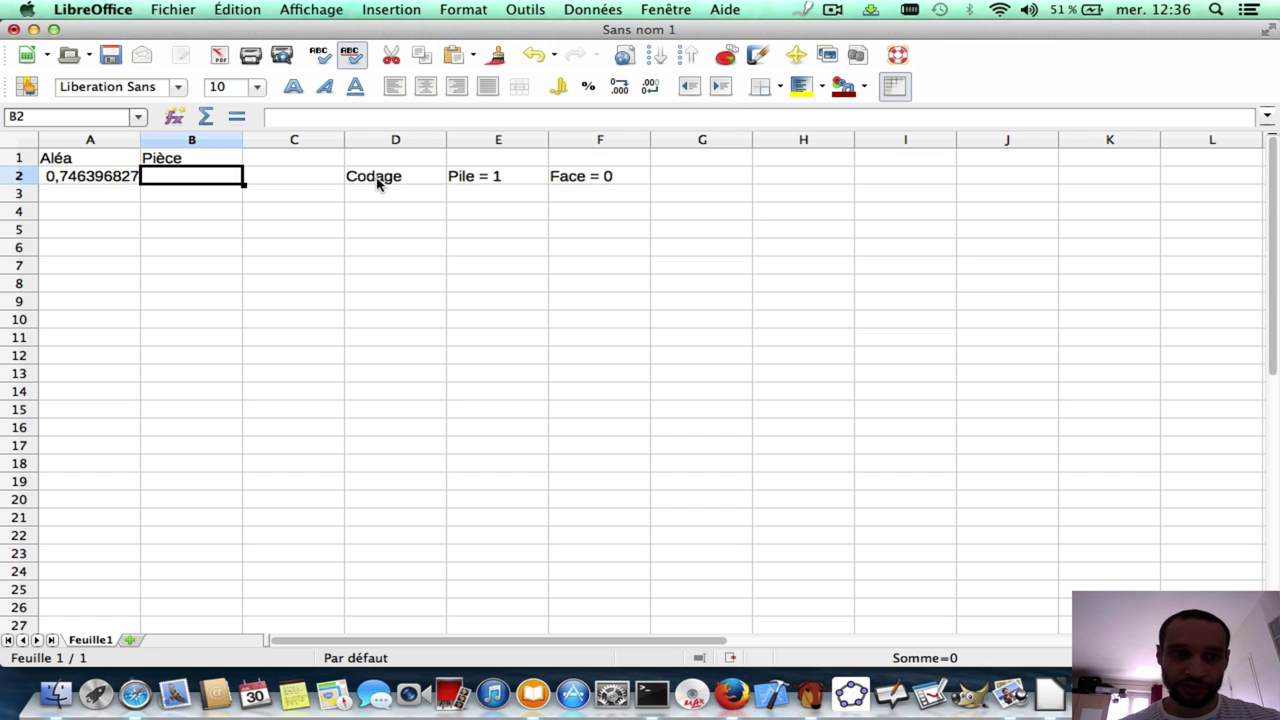
text(=SI)
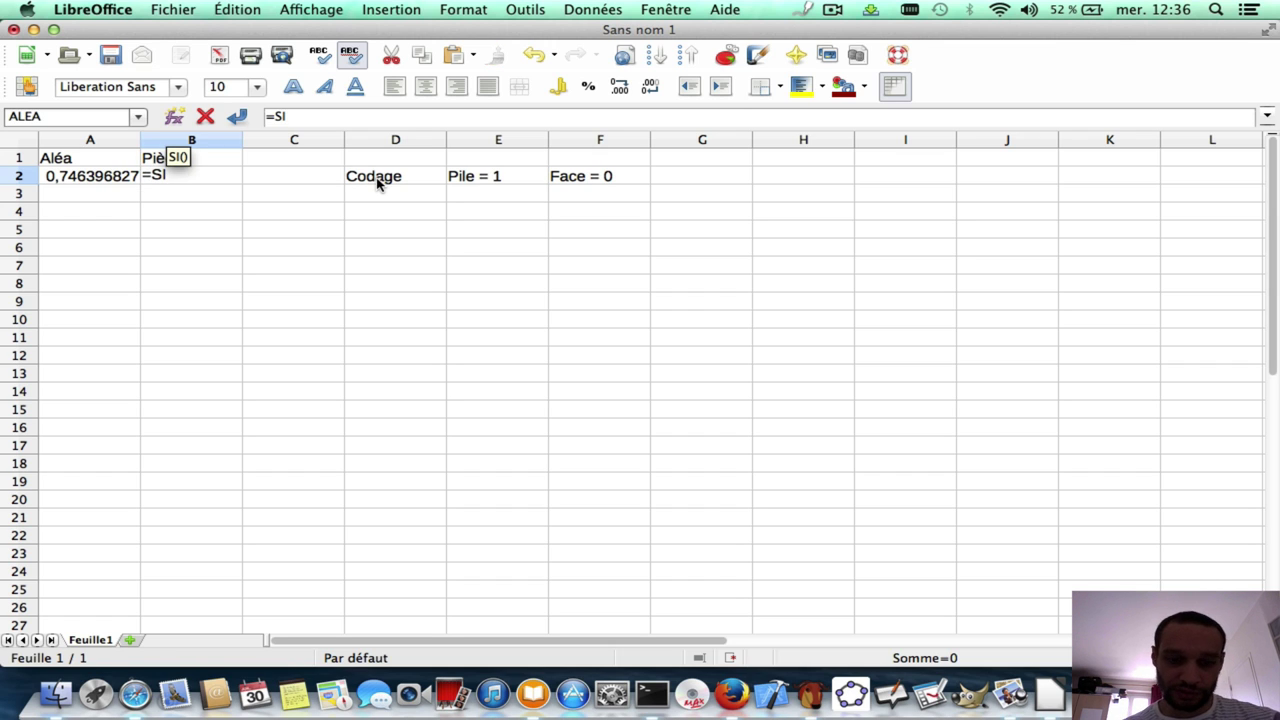
key(Return)
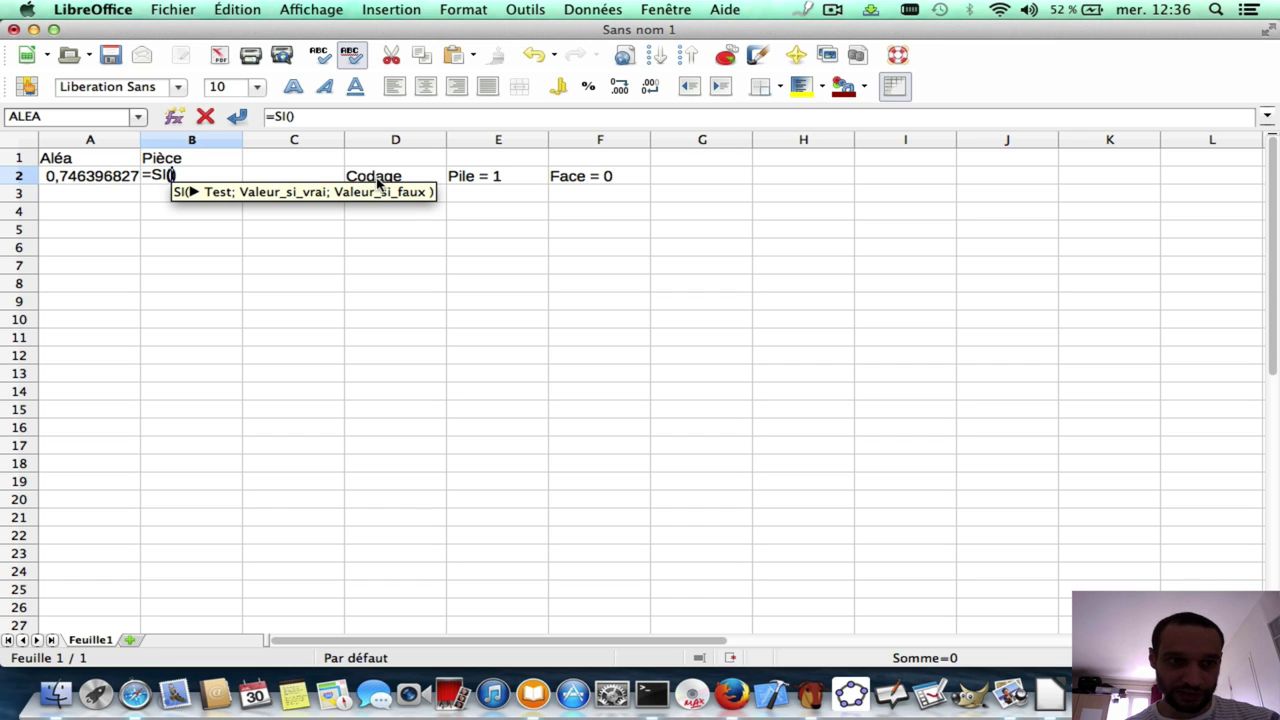
text(A)
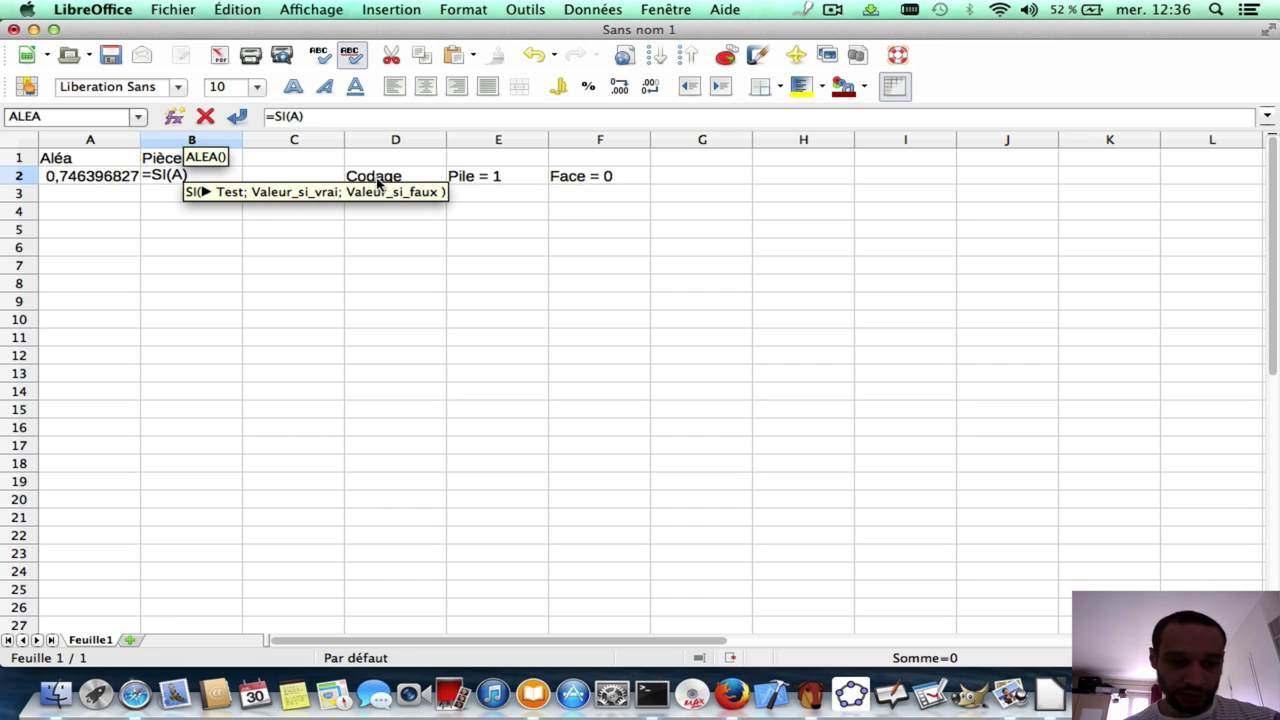
text(2)
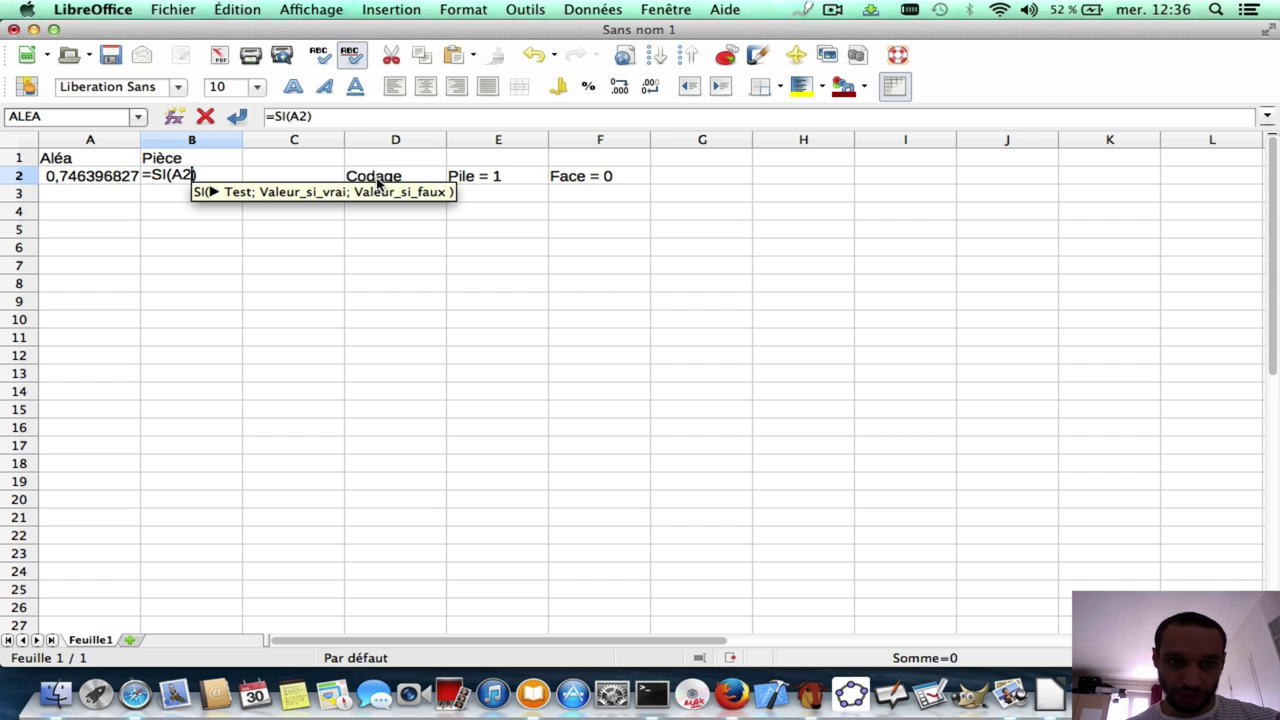
text(<)
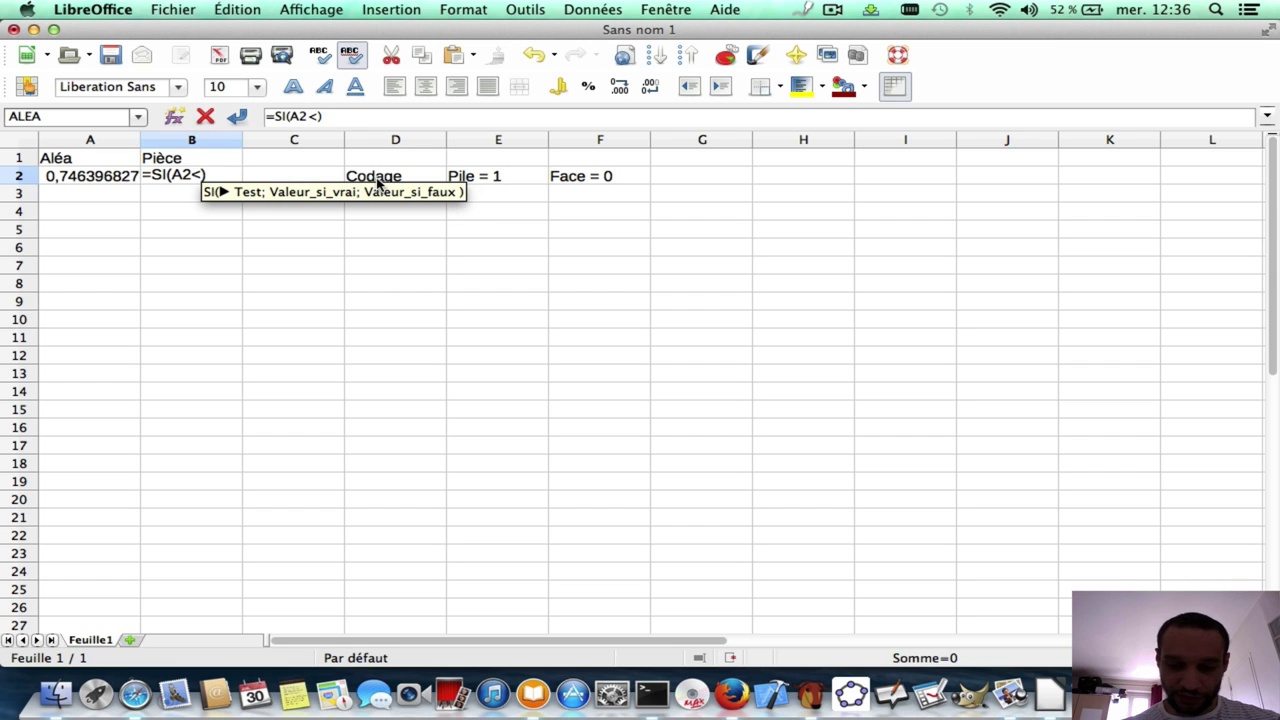
text(0,5)
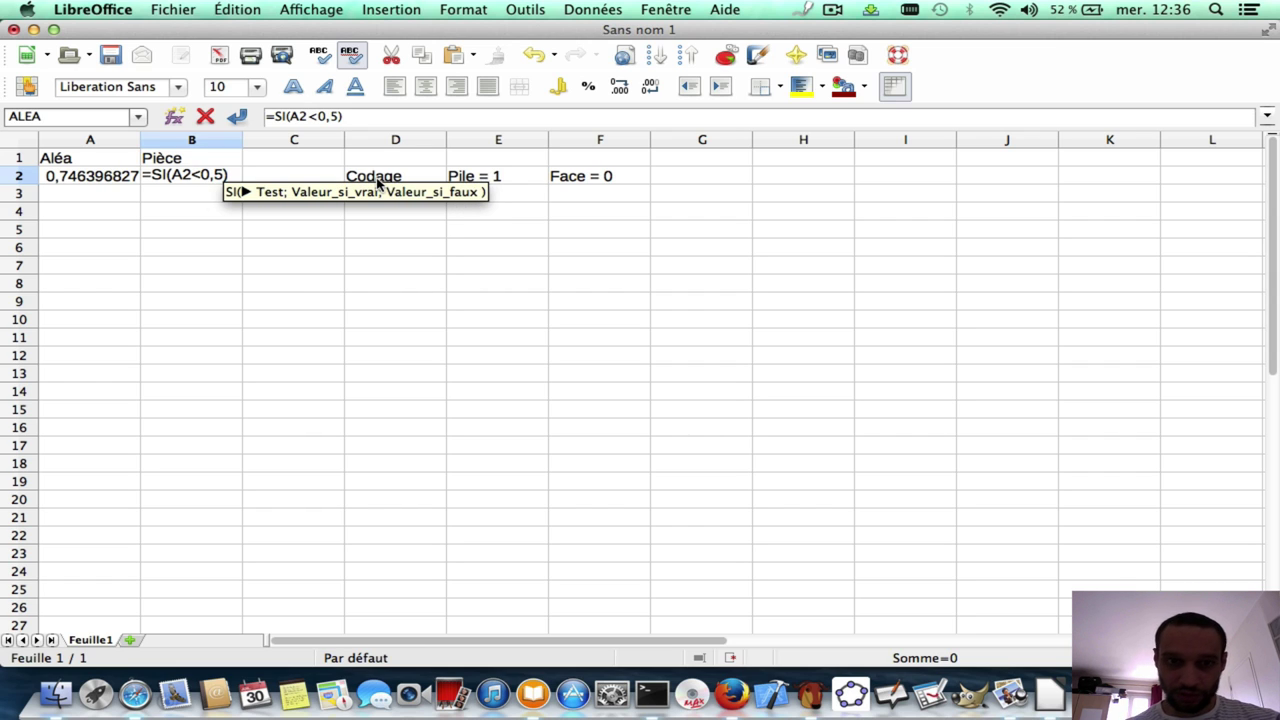
text(;)
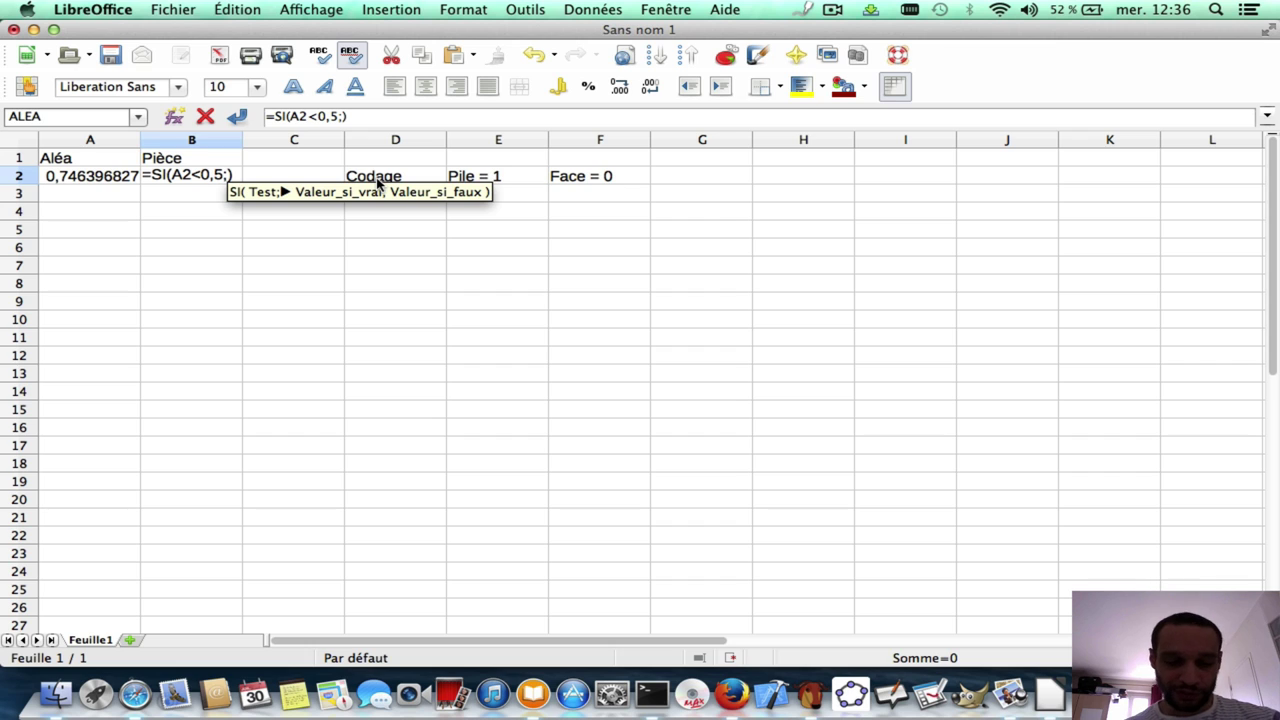
text(1)
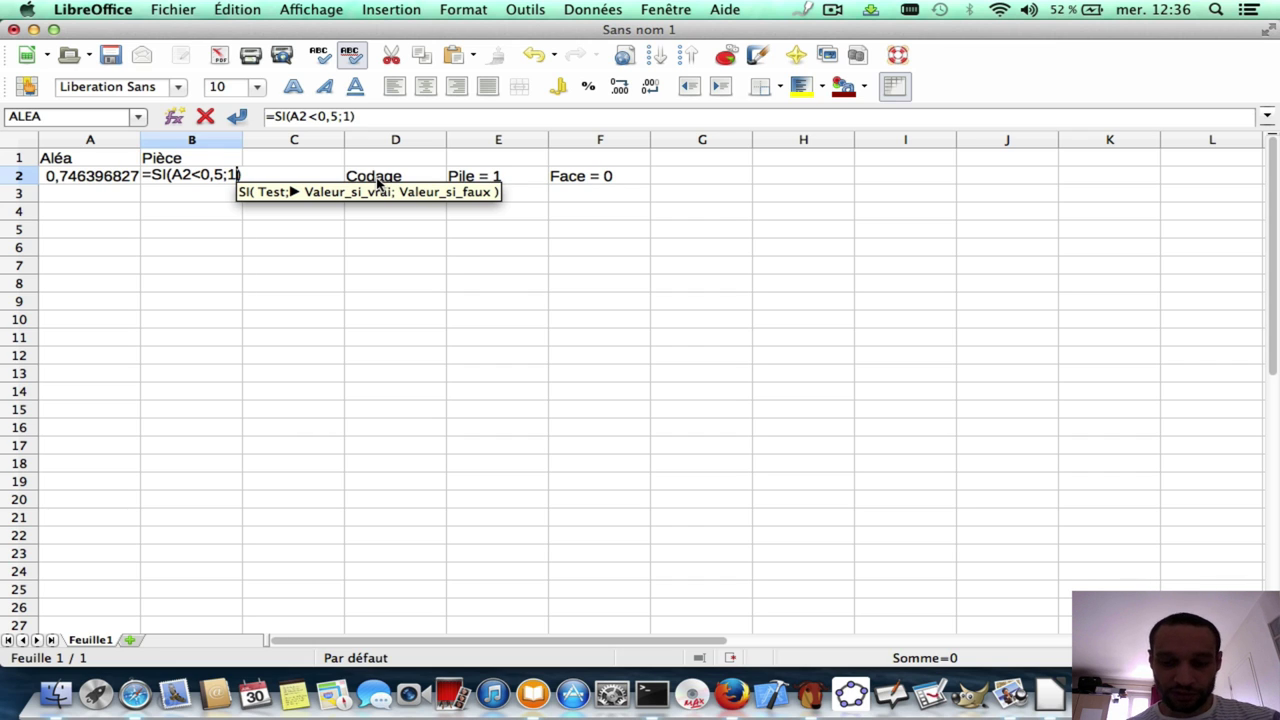
text(;0)
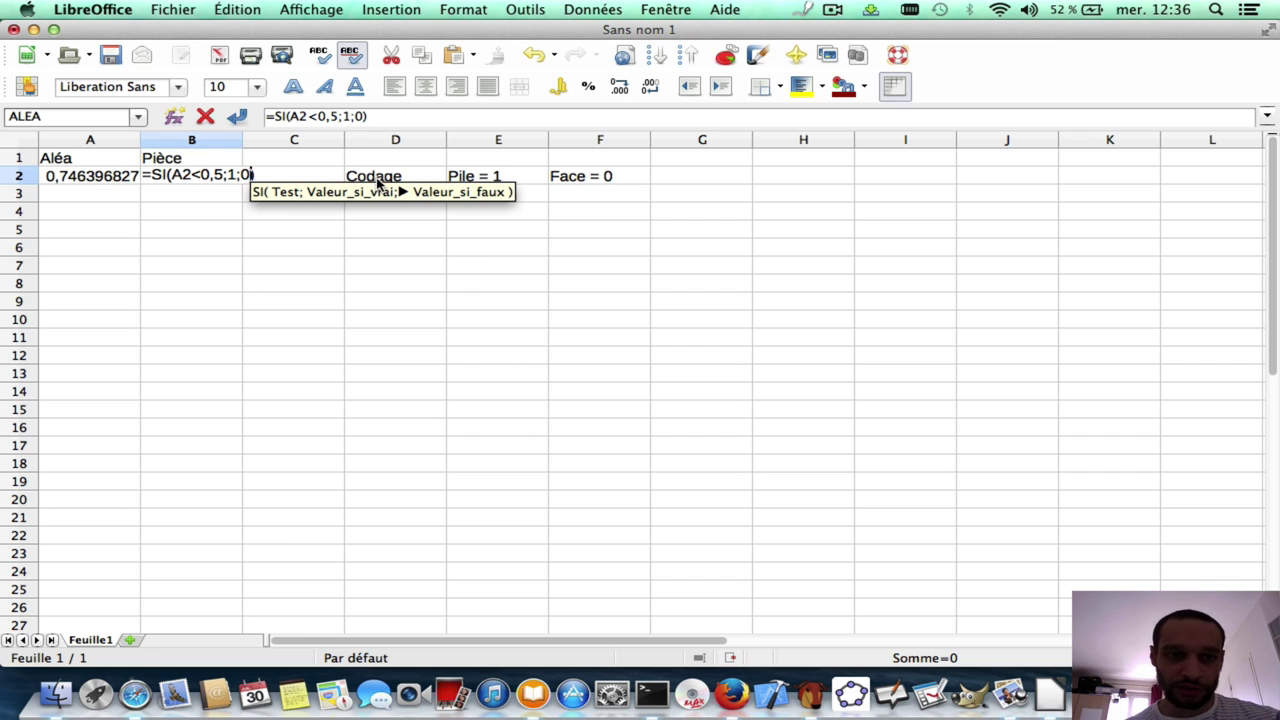
key(Return)
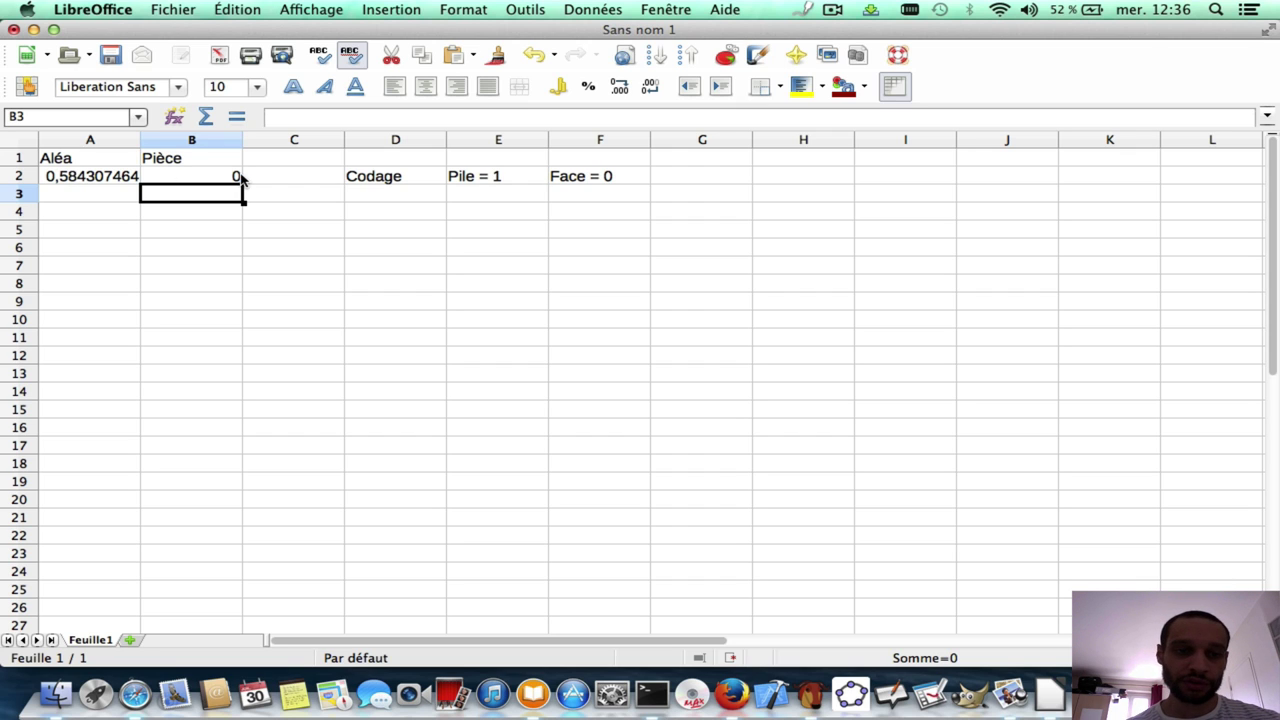
Step: Erase the formula in A2 and re-enter =ALEA() to generate a new random number
double_click(106, 175)
key(Return)
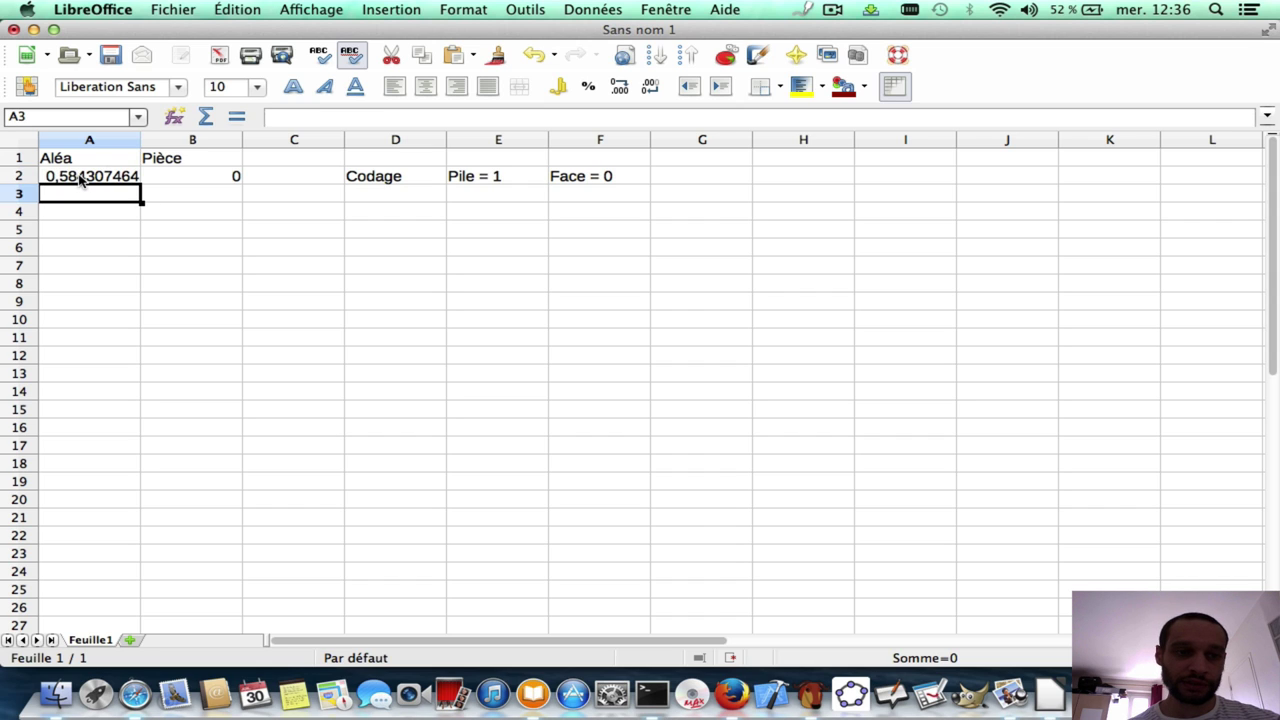
click(80, 178)
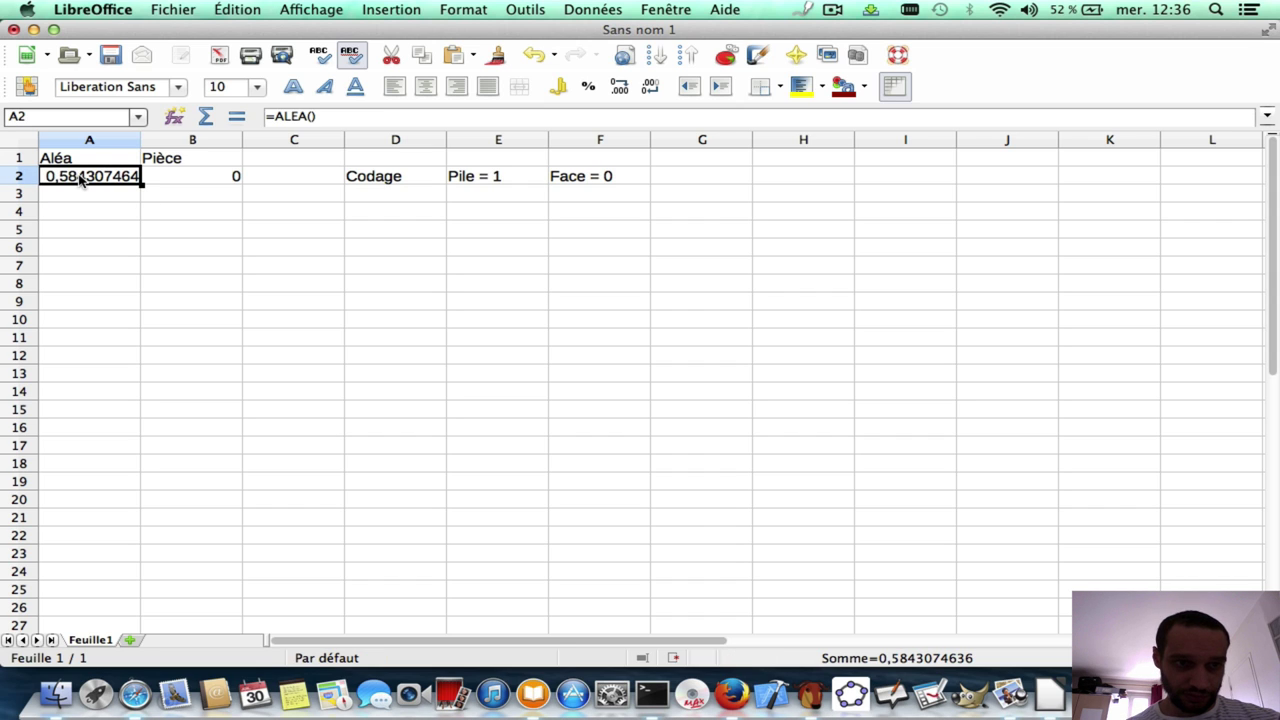
double_click(80, 178)
key(BackSpace)
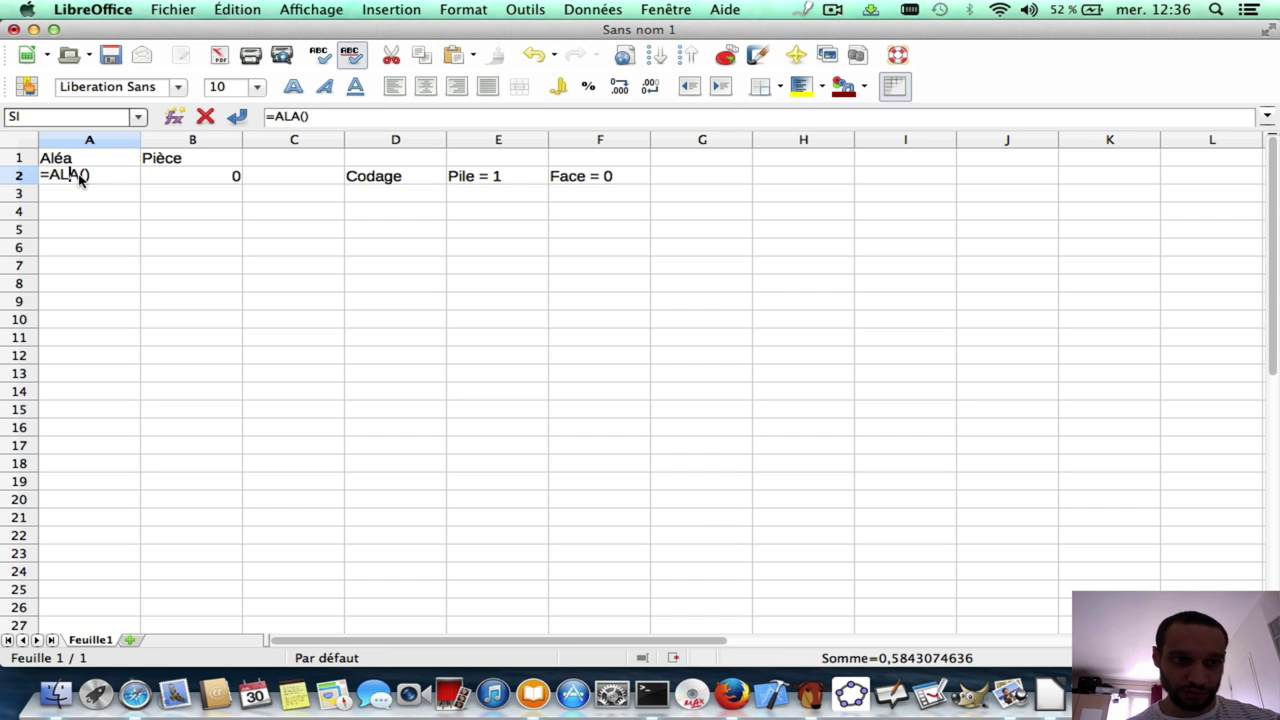
key(Right)
key(Right)
key(Delete)
key(BackSpace)
key(BackSpace)
key(BackSpace)
key(BackSpace)
key(BackSpace)
text(=)
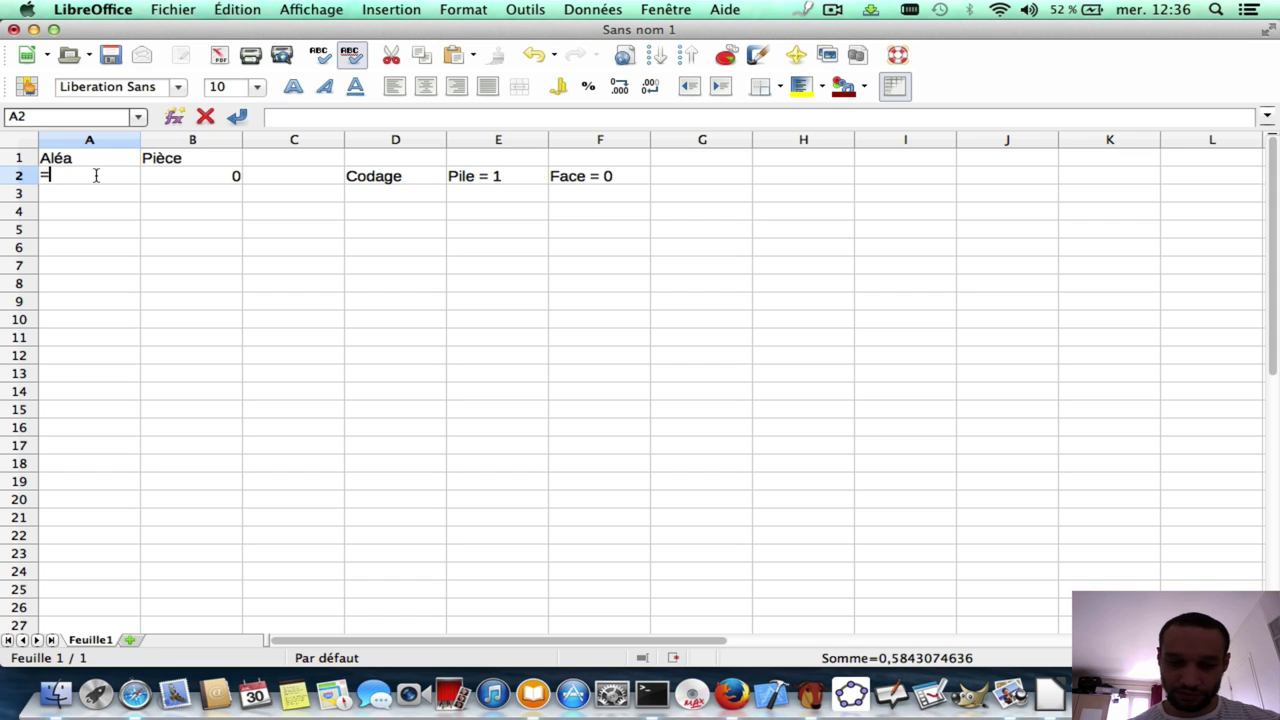
text(ALEA())
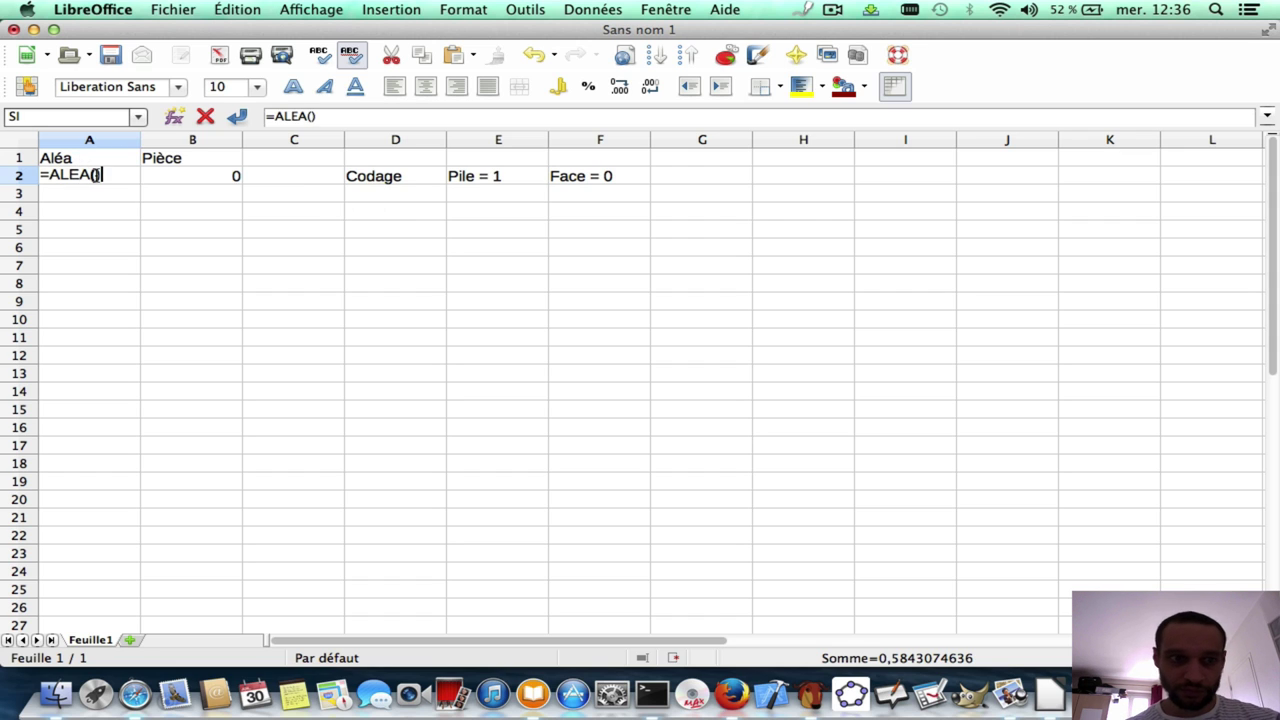
key(Return)
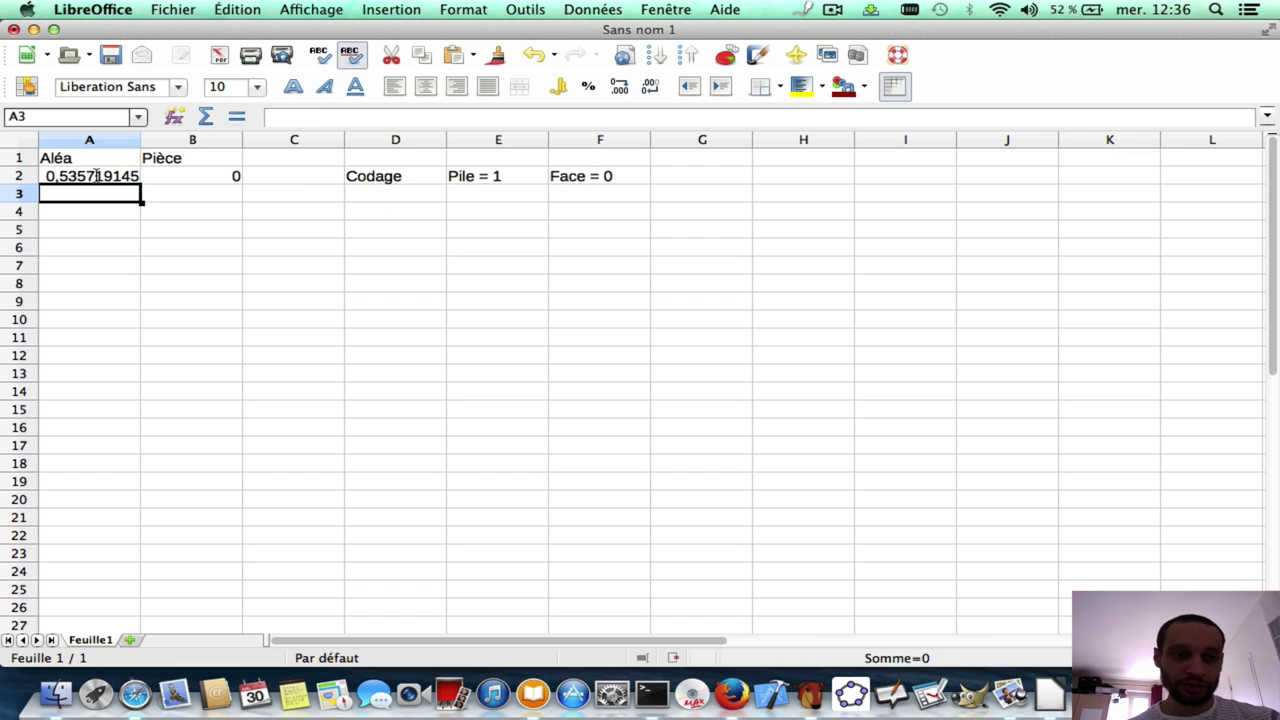
Step: Replace the content of A2 with =ALEA() once more to simulate another coin toss
double_click(96, 176)
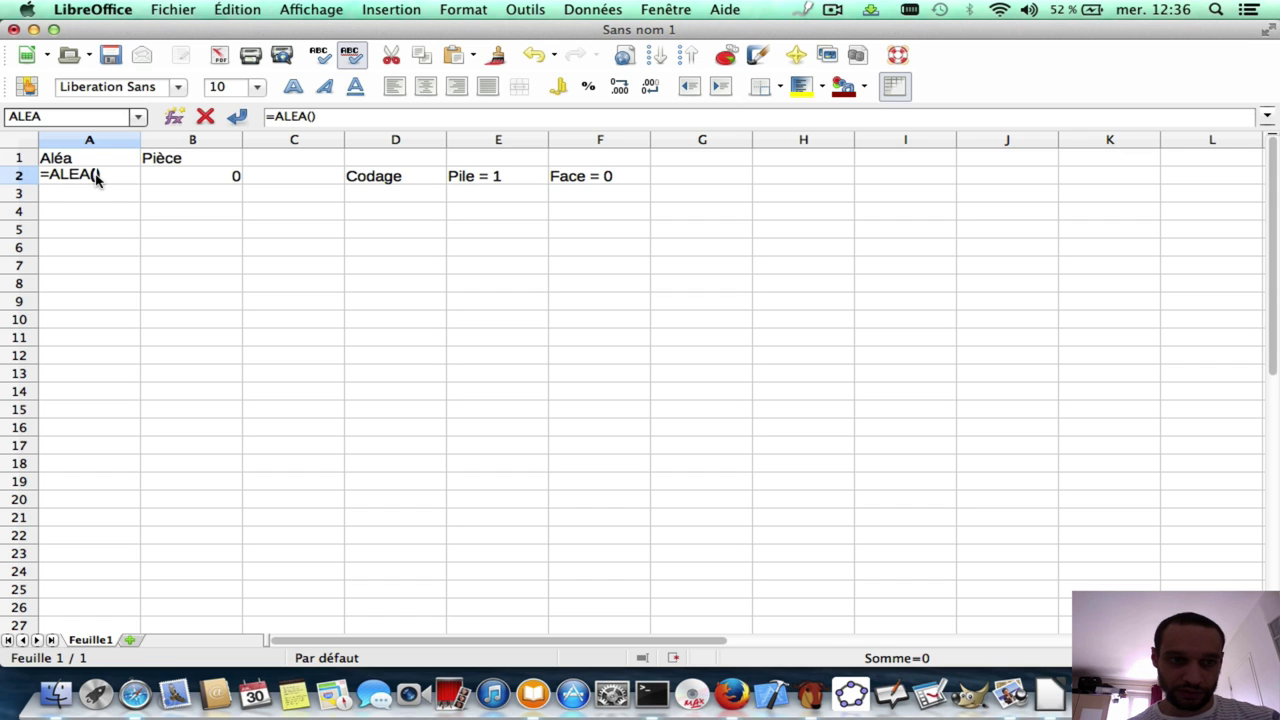
key(BackSpace)
key(BackSpace)
key(BackSpace)
key(BackSpace)
key(BackSpace)
key(BackSpace)
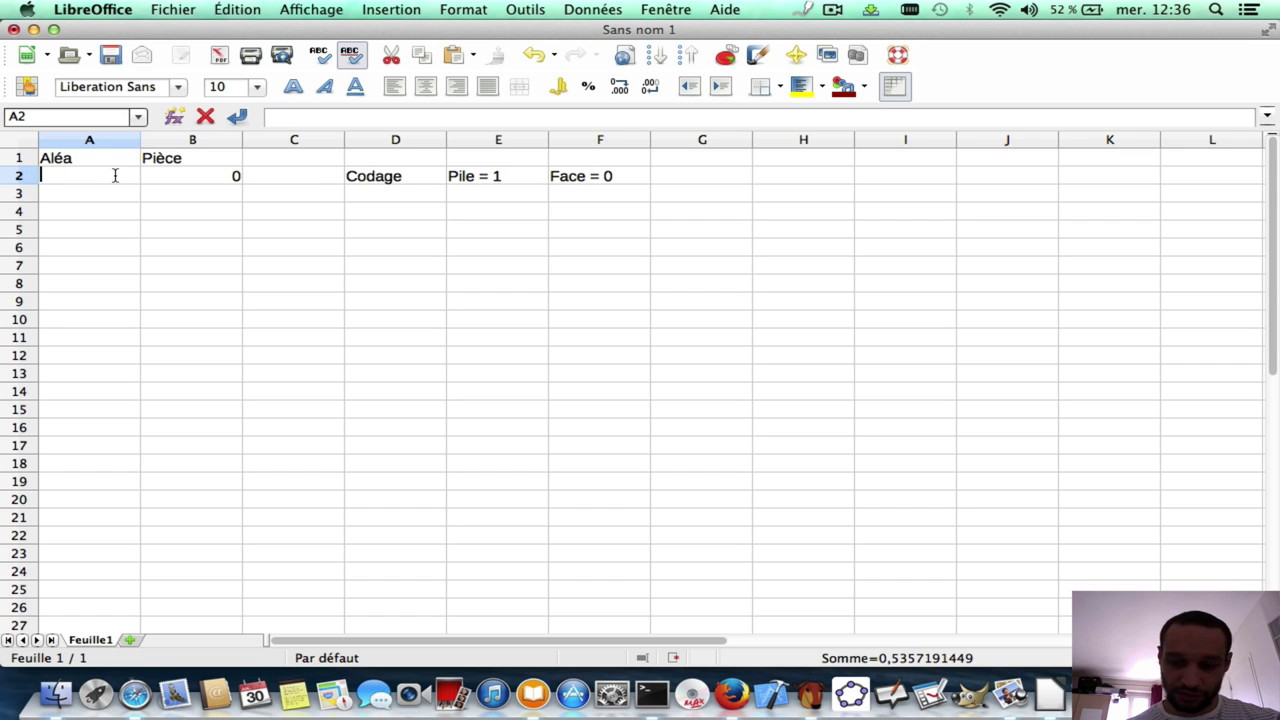
text(=AL)
key(Return)
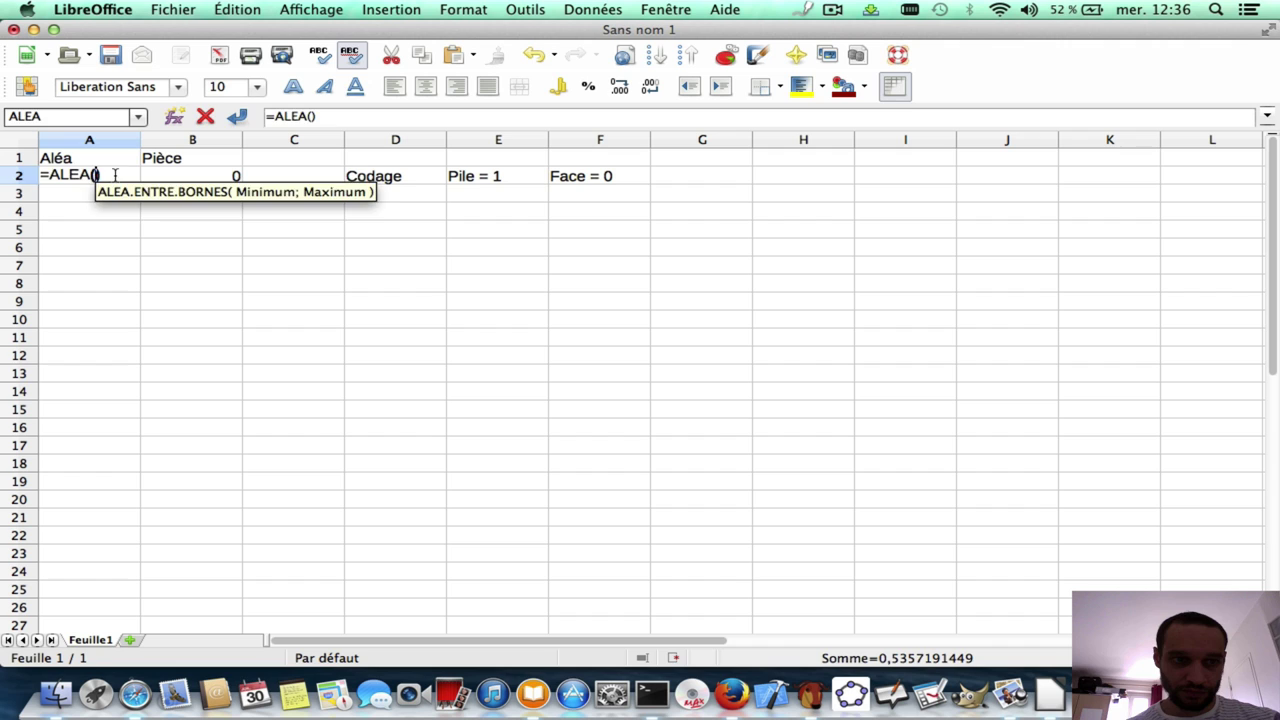
key(Return)
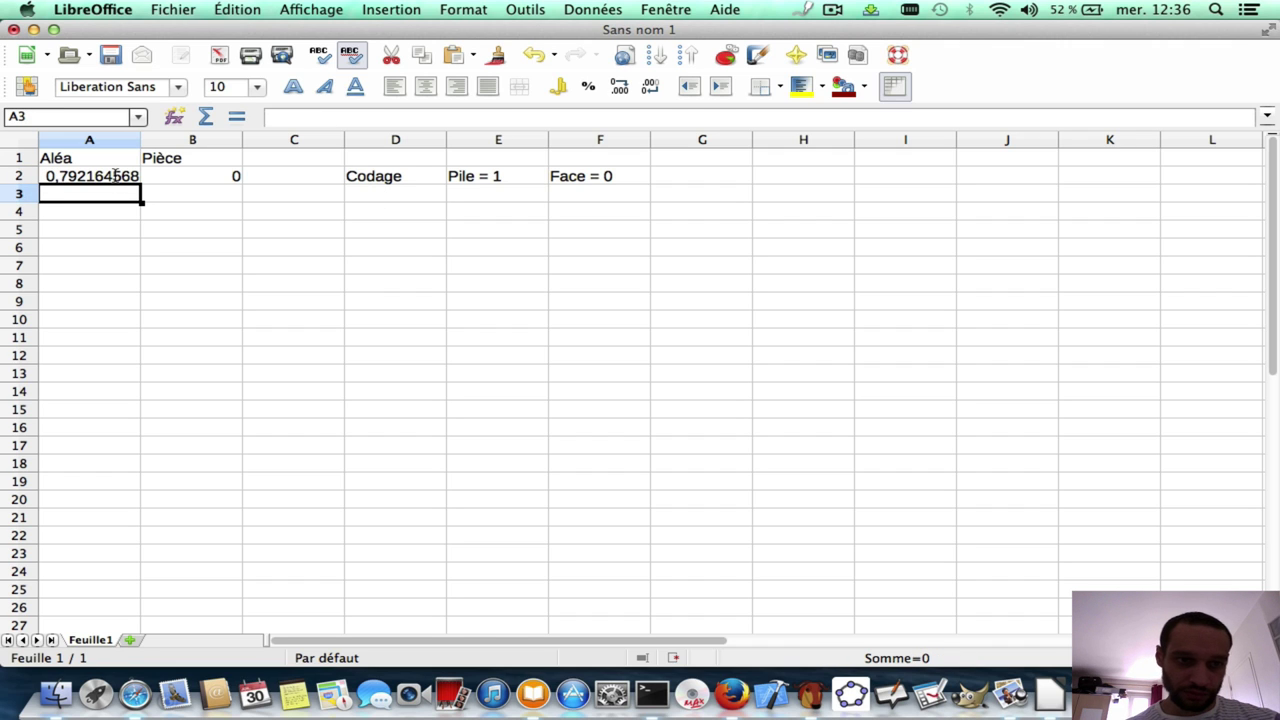
Step: Clear cell A2 and enter =ALEA() again to draw a fresh random number for the coin
click(115, 176)
key(BackSpace)
key(Return)
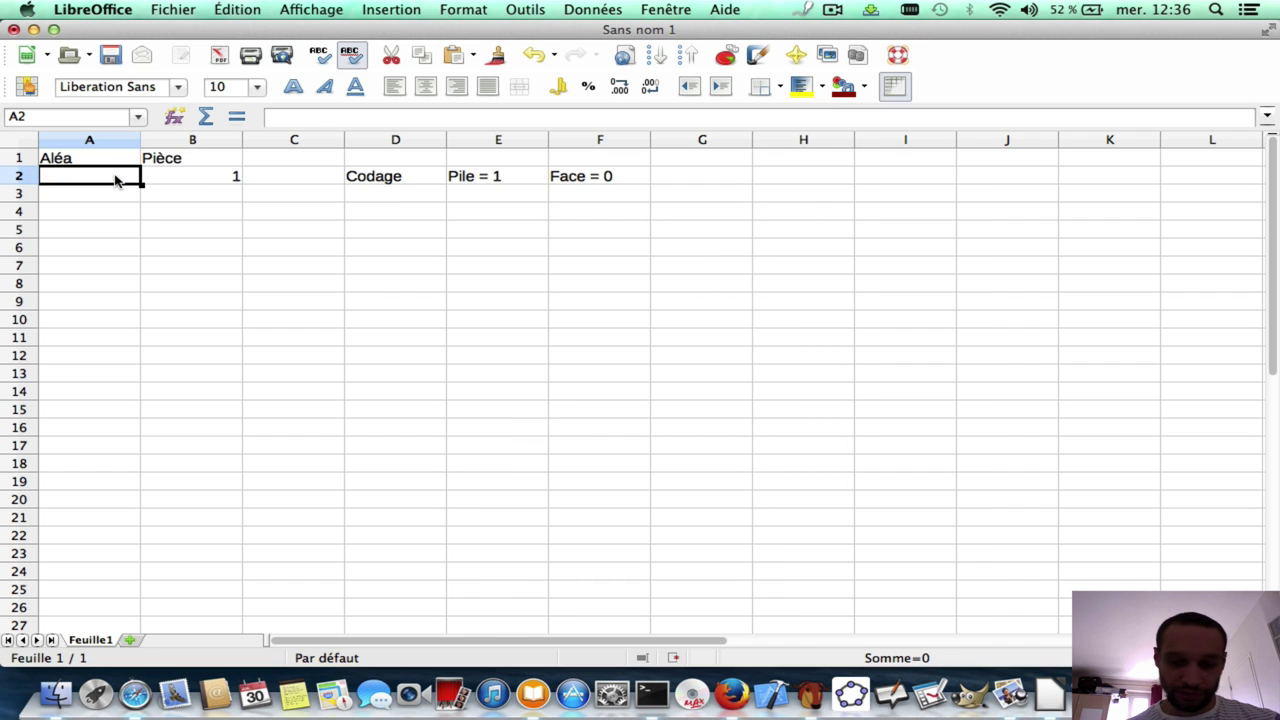
text(=AL)
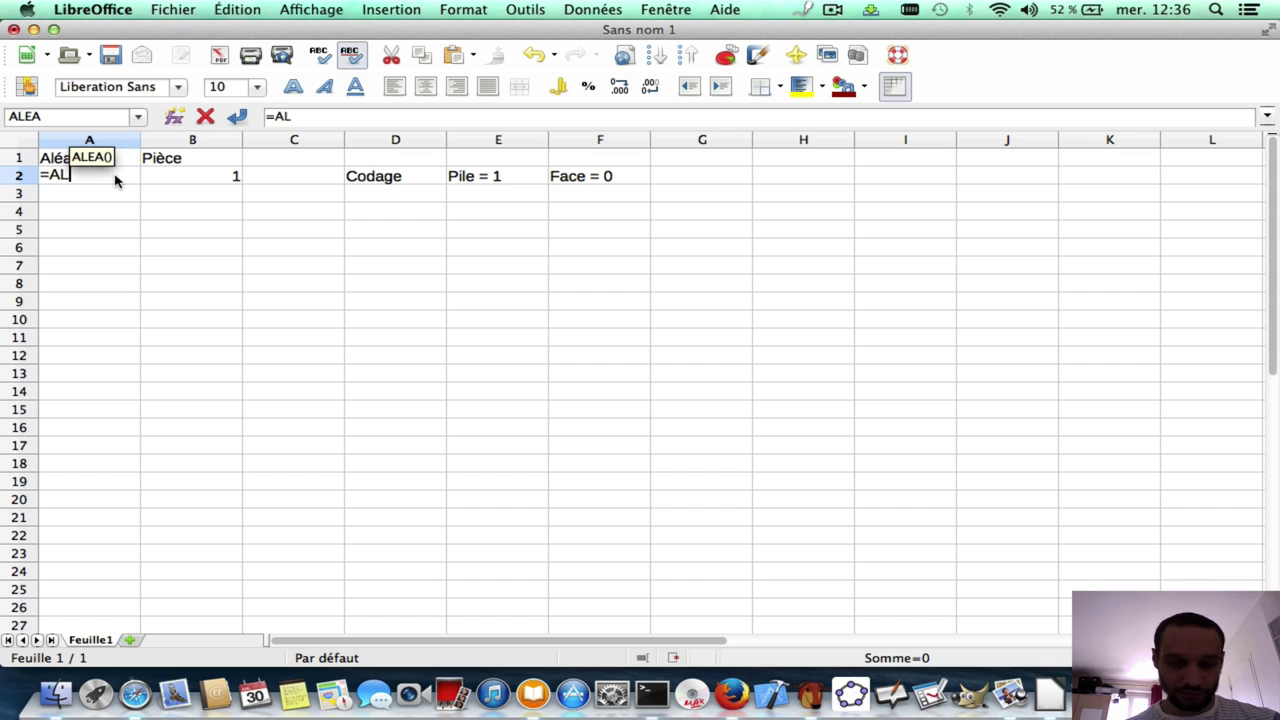
text(EA())
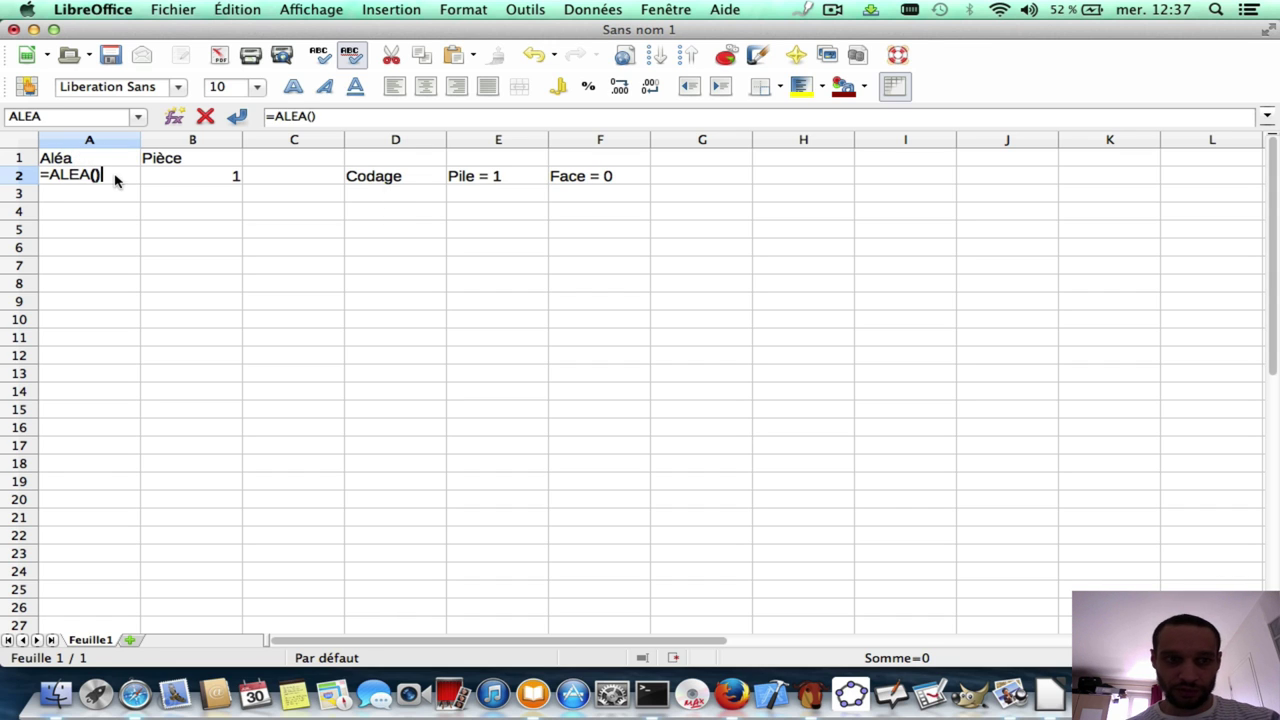
key(Return)
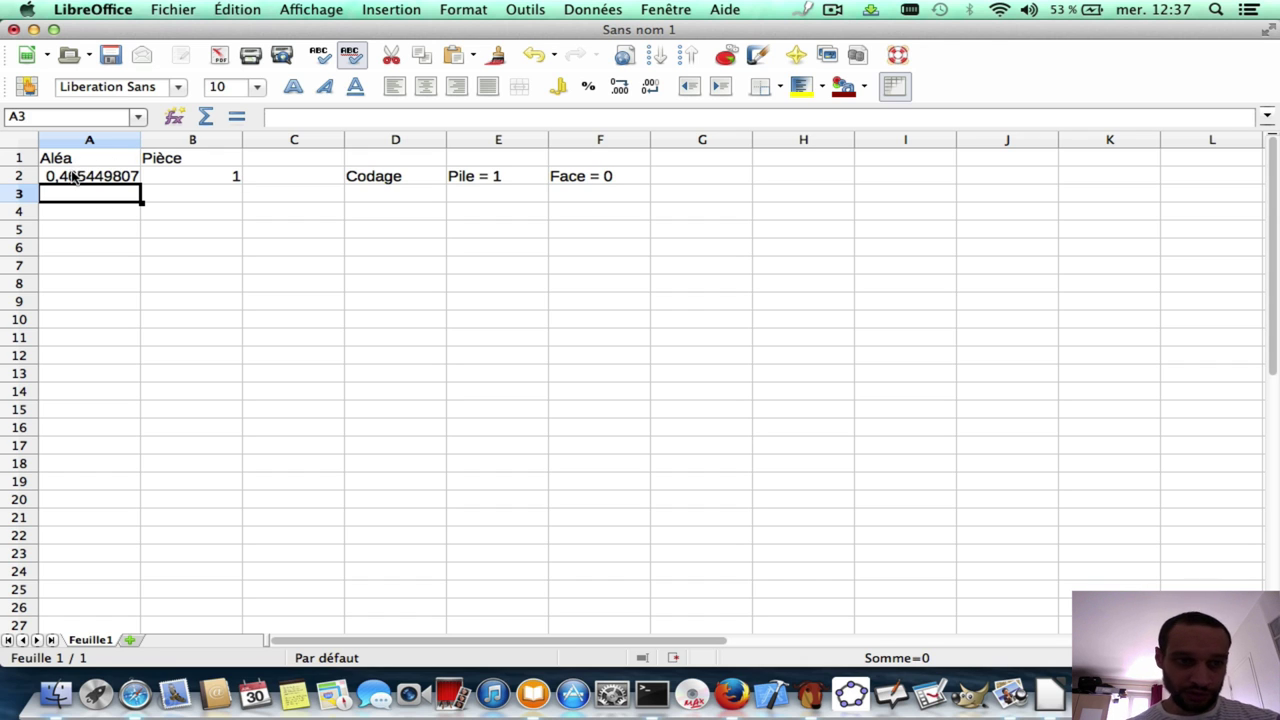
Step: Fill the formulas of A2:B2 down to row 1001 to simulate 1000 coin tosses
click(68, 180)
key(shift+Right)
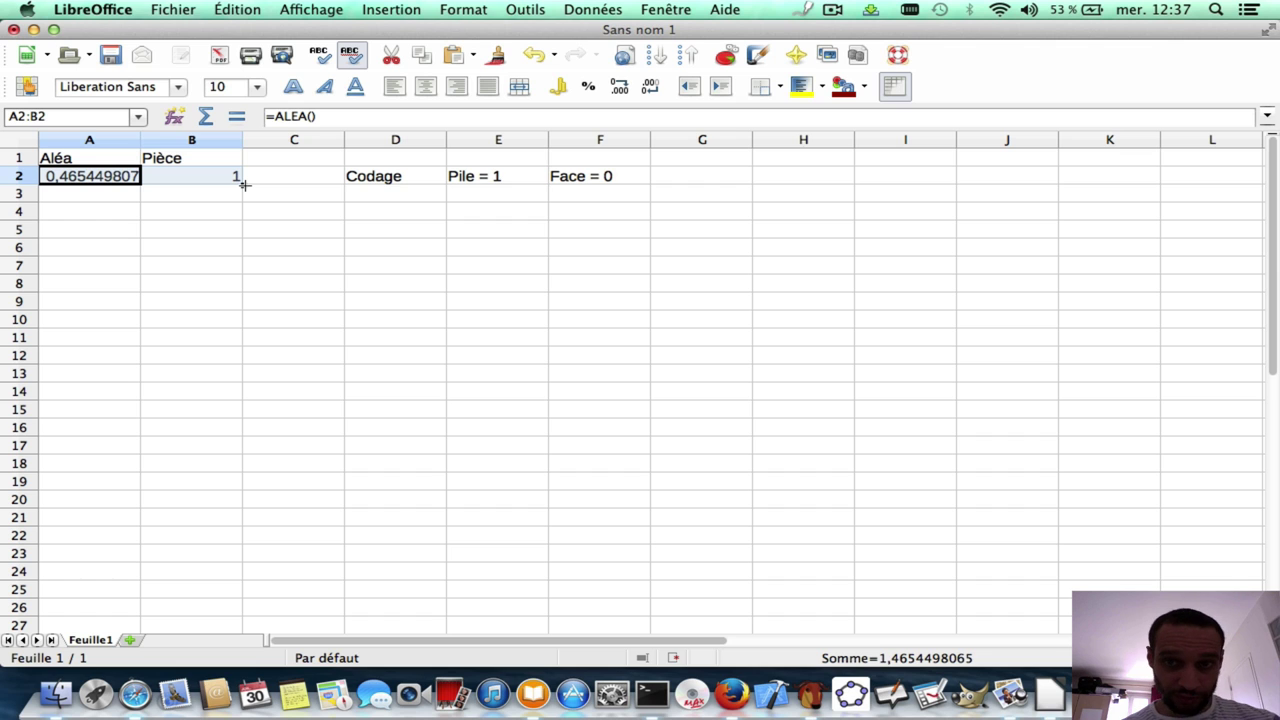
mouse_move(244, 184)
mouse_down()
mouse_move(252, 630)
mouse_move(284, 582)
mouse_move(290, 140)
mouse_move(290, 152)
mouse_up()
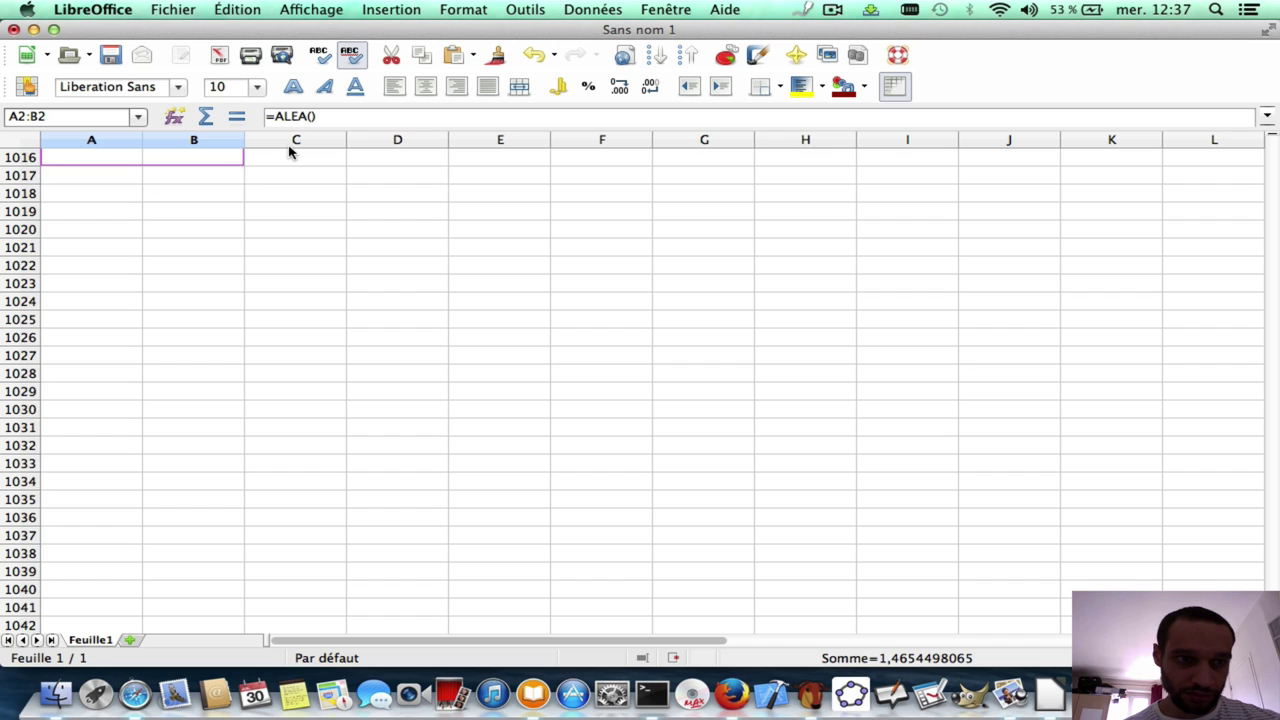
drag(290, 152, 286, 183)
scroll(387, 265, up, 2)
scroll(387, 265, up, 20)
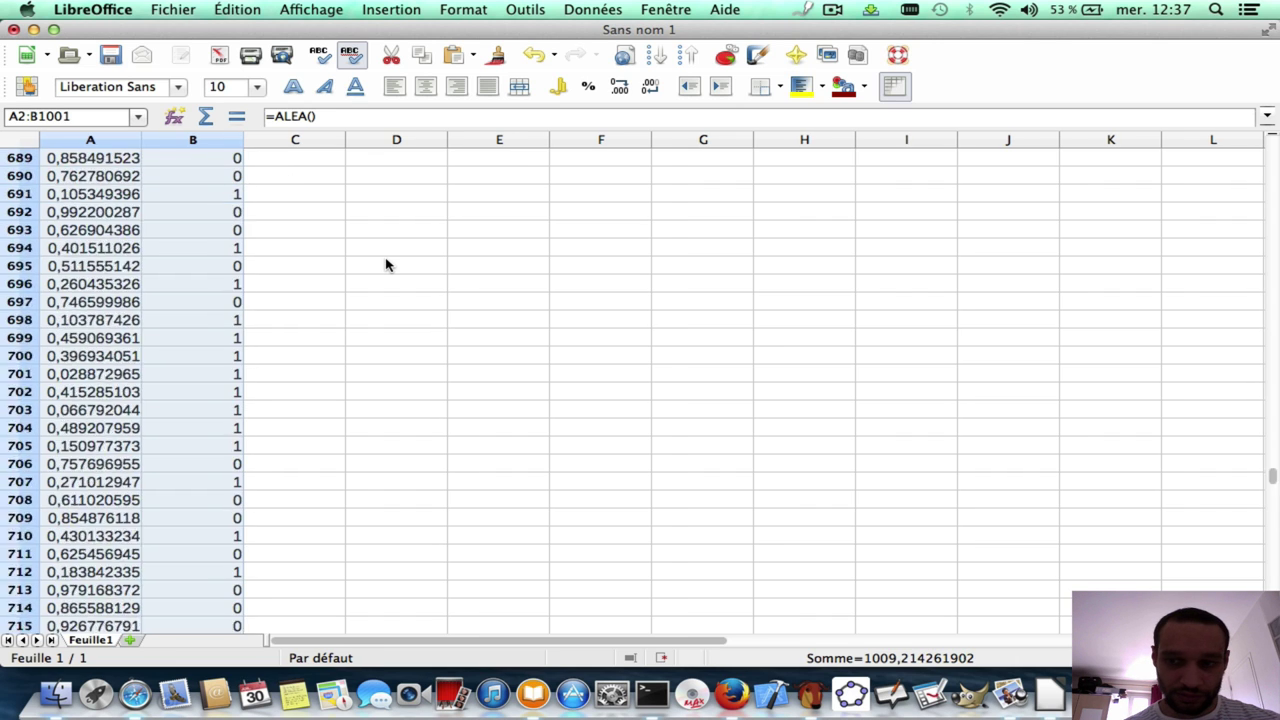
scroll(387, 265, up, 20)
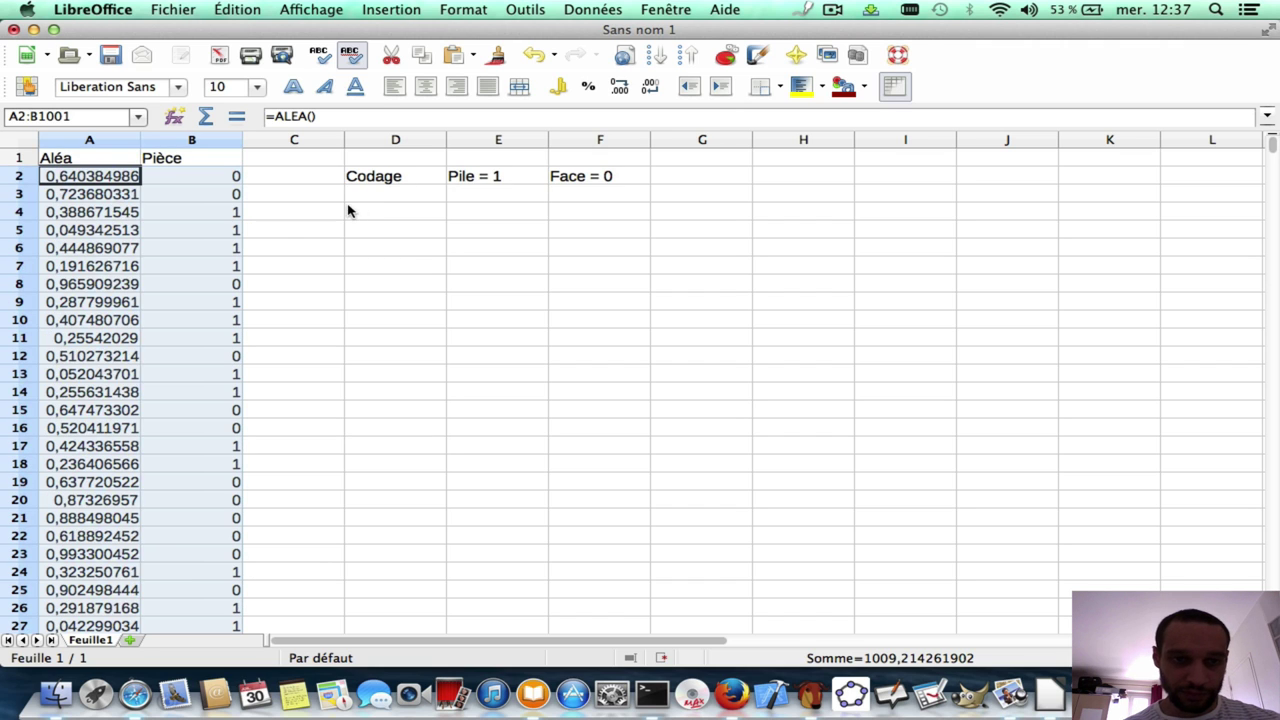
Step: Create a results header row with "Modalités" in D5, =E2 in E5 and =F2 in F5
click(372, 231)
text(Modalités)
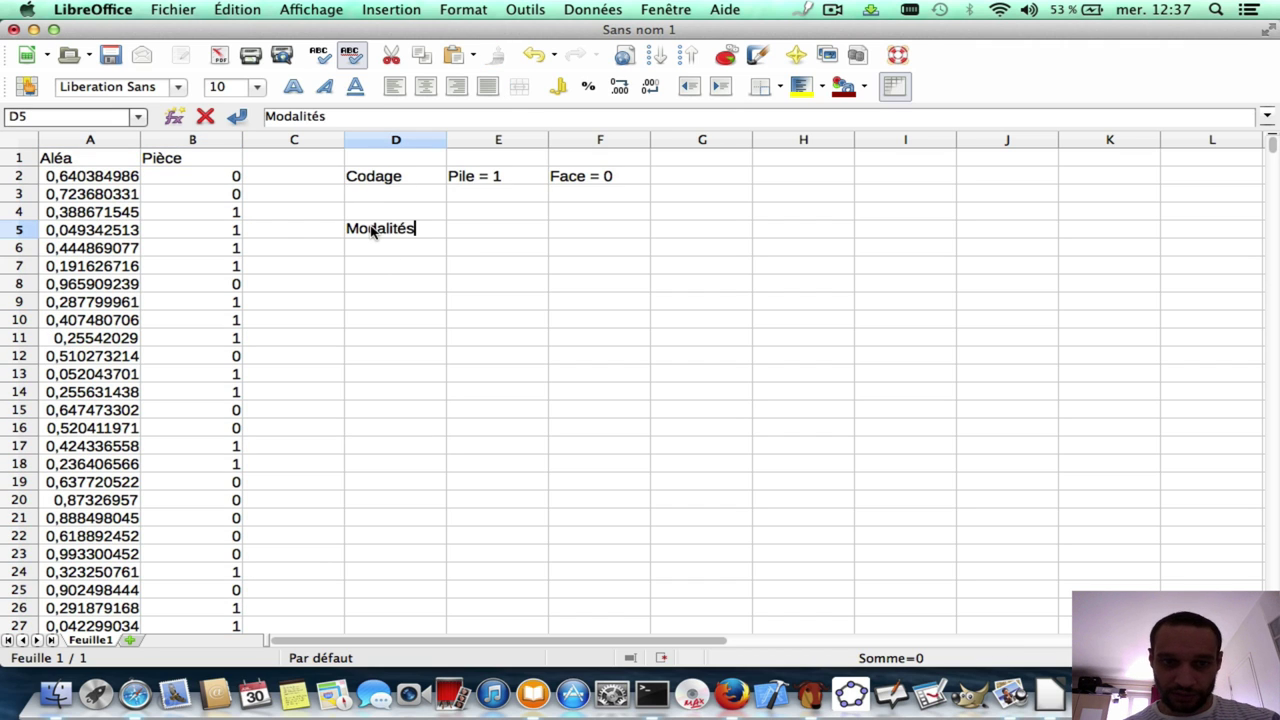
key(Return)
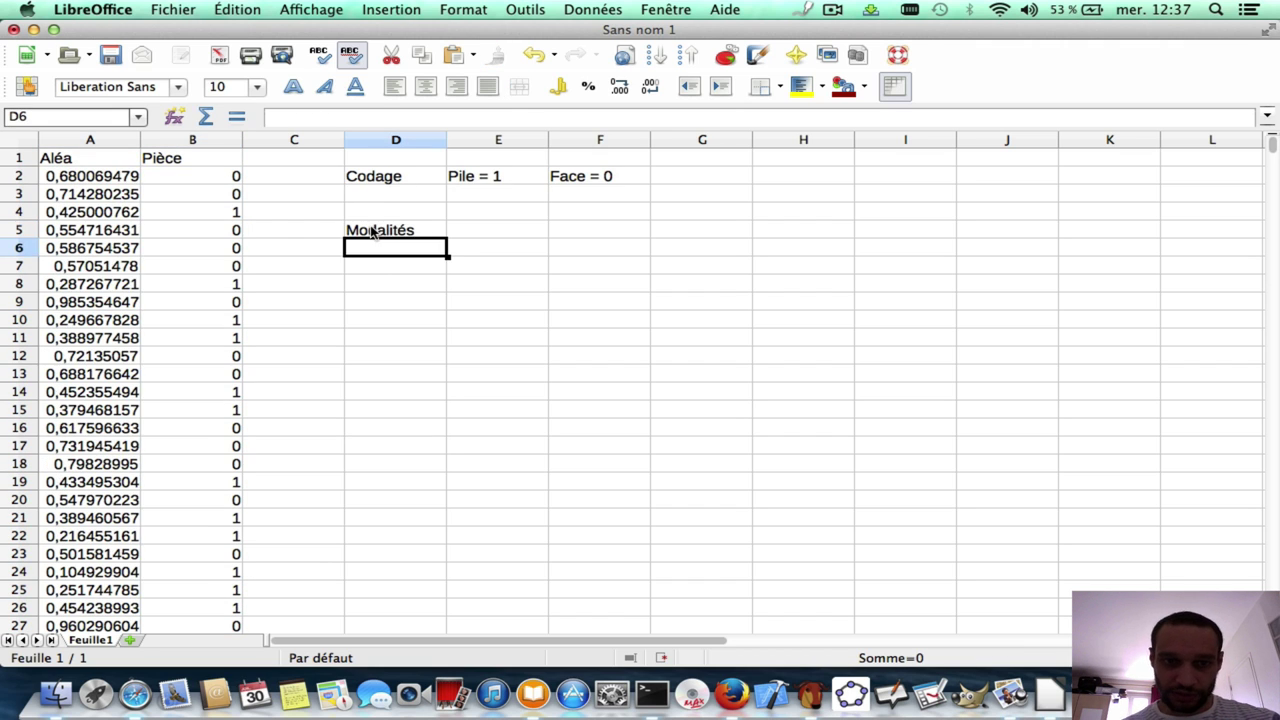
key(Up)
key(Right)
text(=E2)
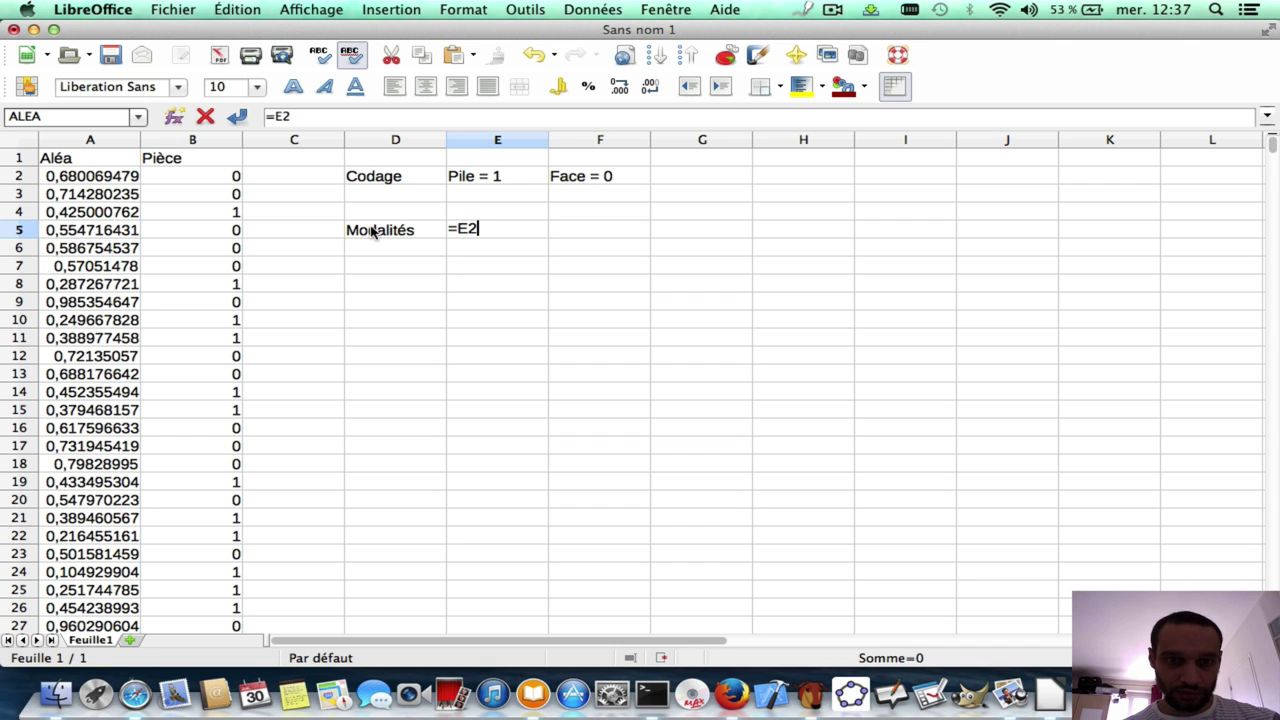
key(Return)
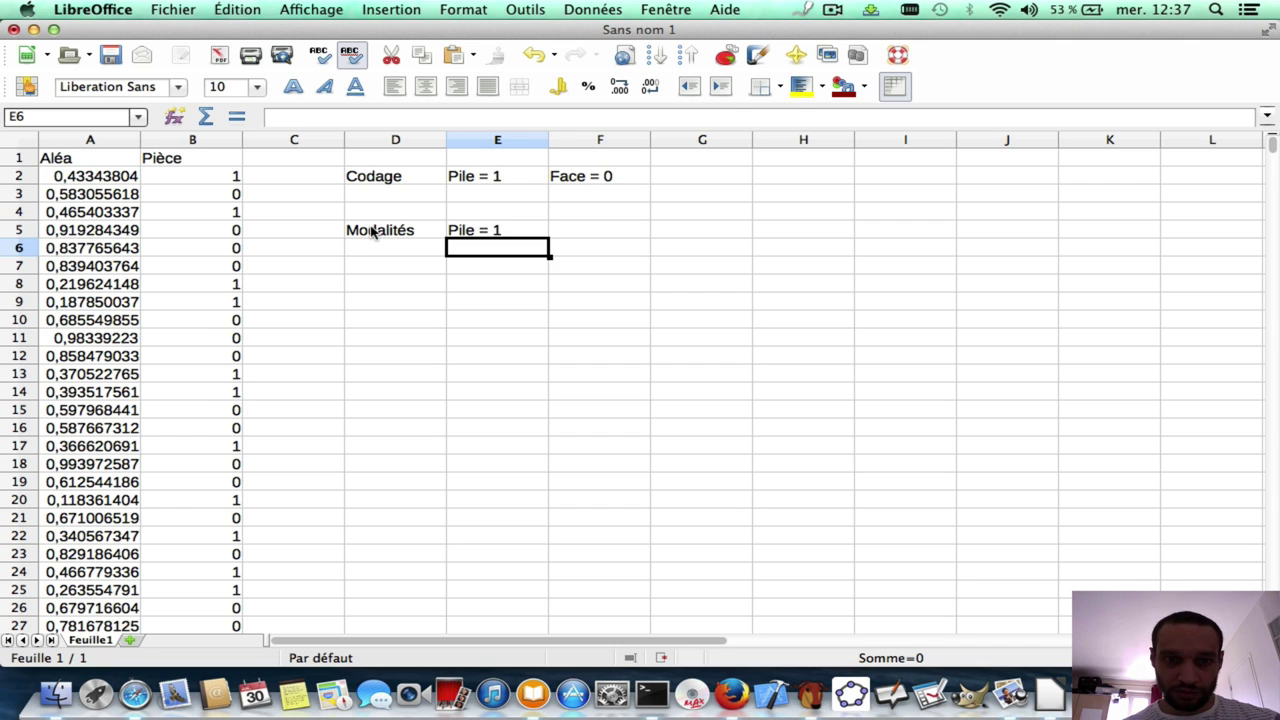
key(Up)
key(Right)
text(=F)
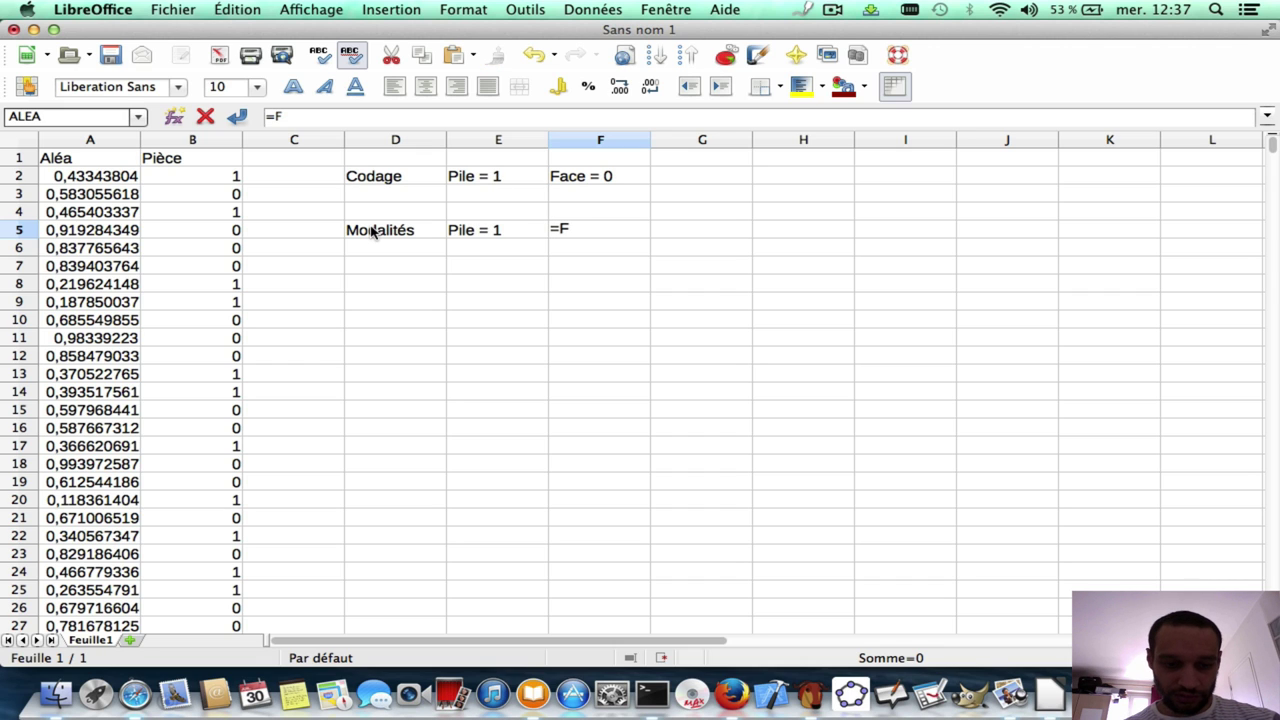
text(2)
key(Return)
Step: Add the row labels "Effectifs" in D6 and "Fréquence" in D7
key(Left)
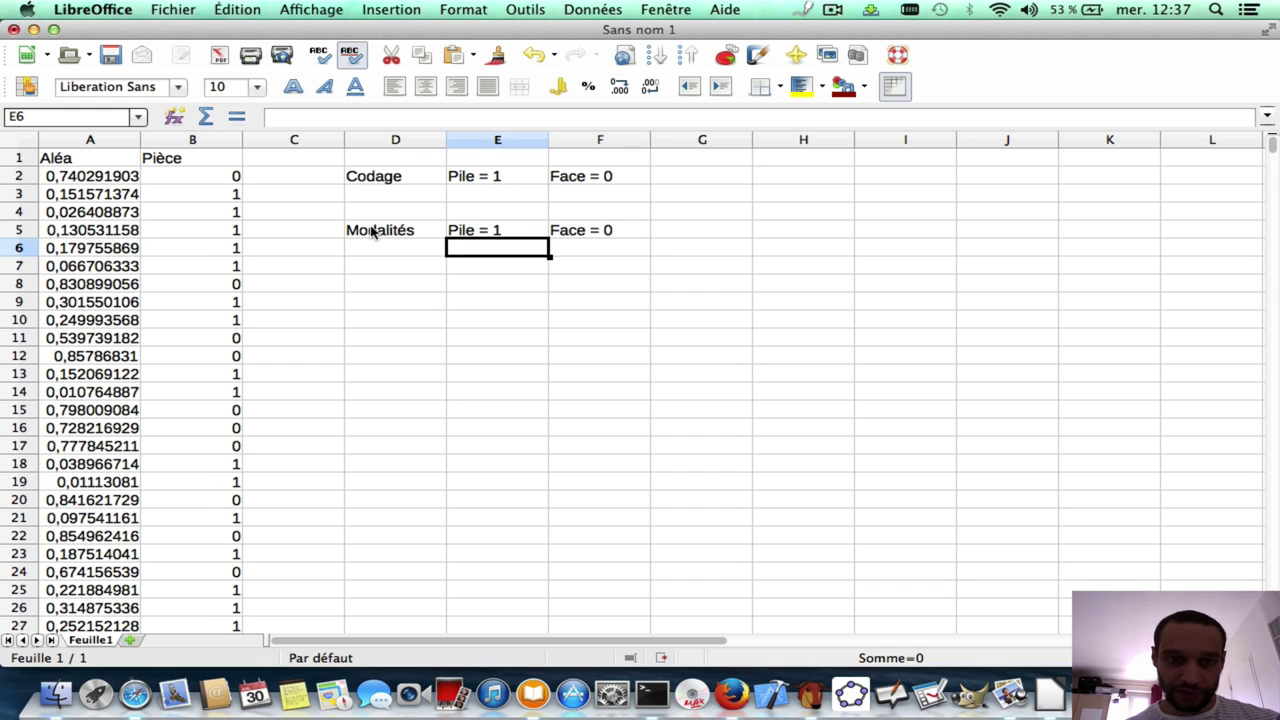
key(Left)
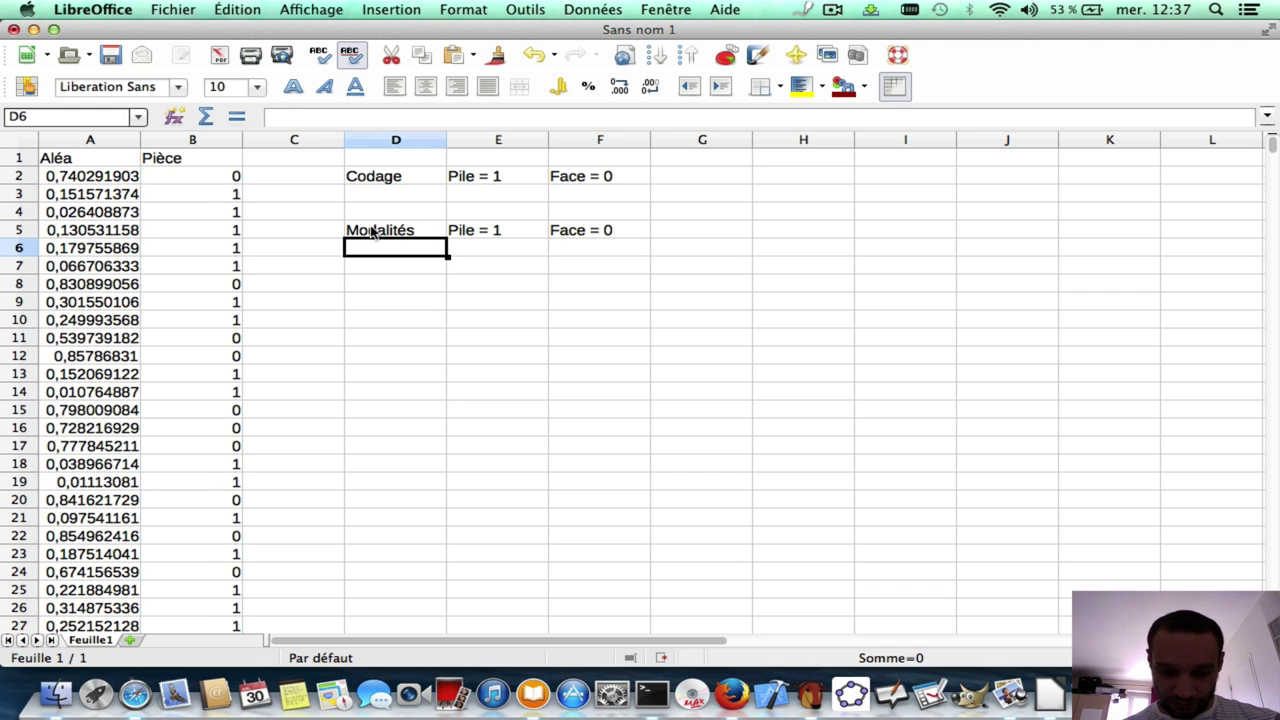
text(Effectifs)
key(Return)
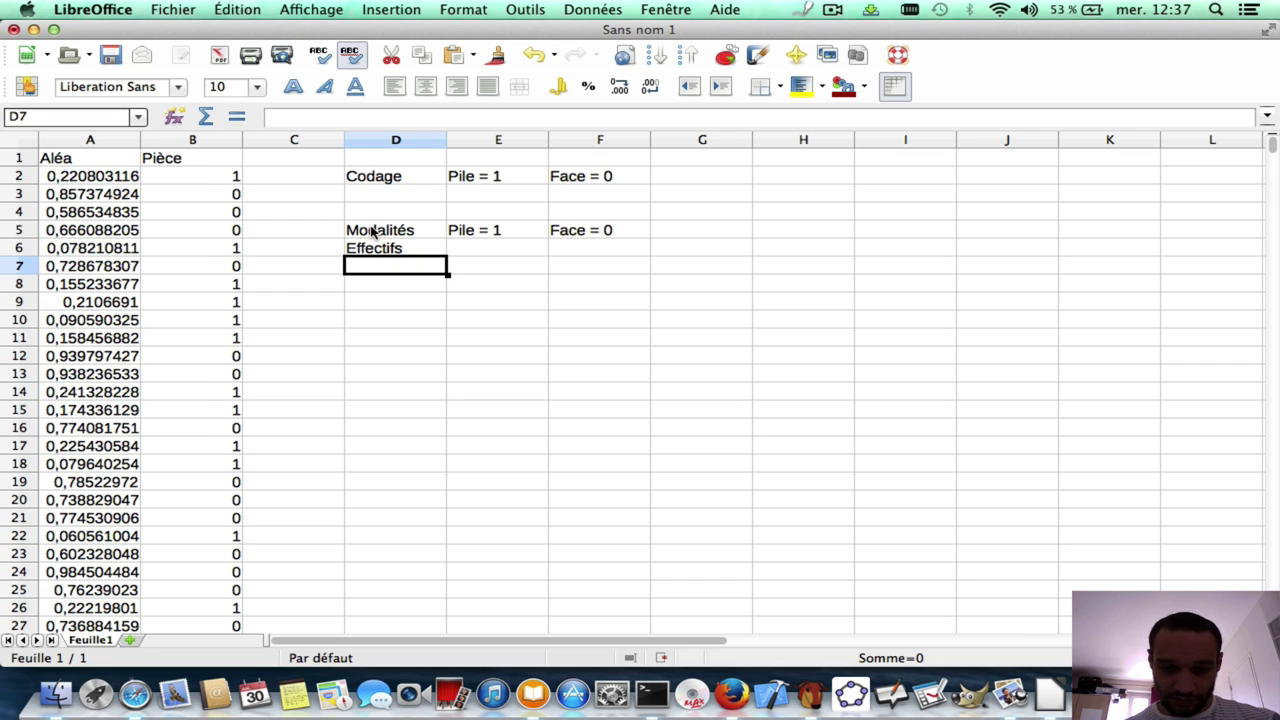
text(Fréquence)
key(Return)
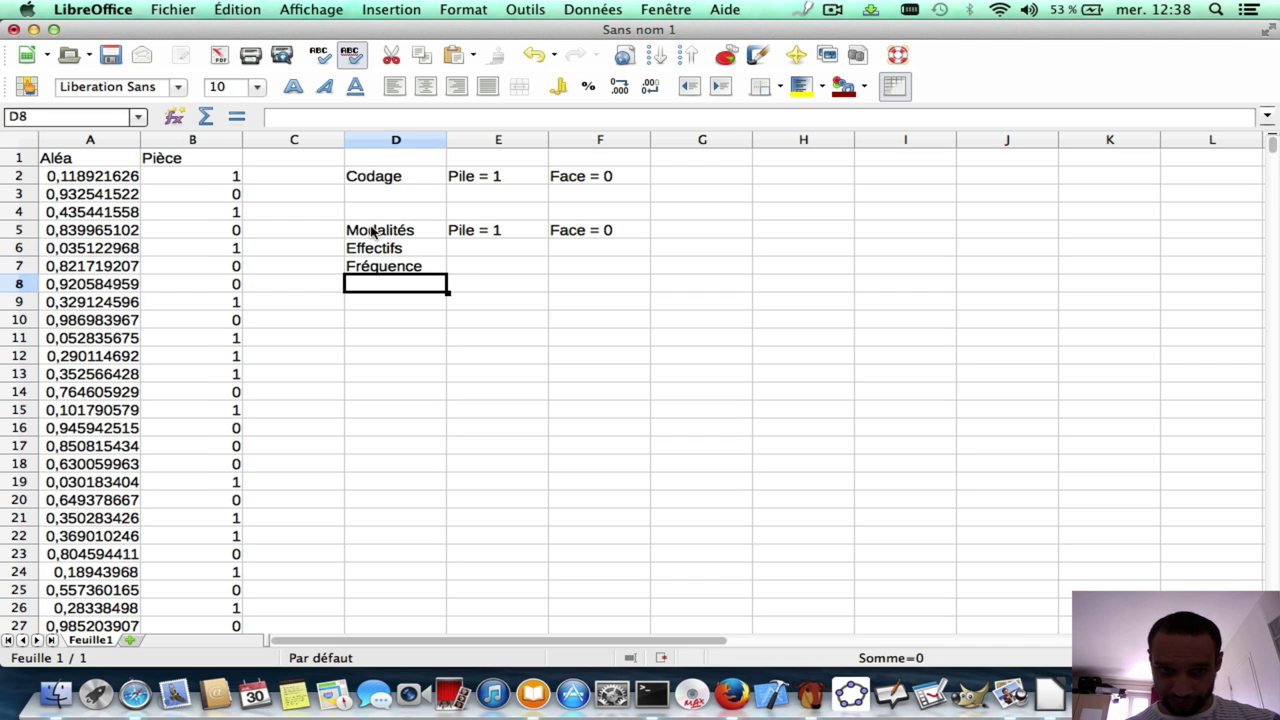
Step: Enter =NB.SI(B2:B1001;"1") in E6 to count the Pile results
key(Right)
key(Up)
key(Up)
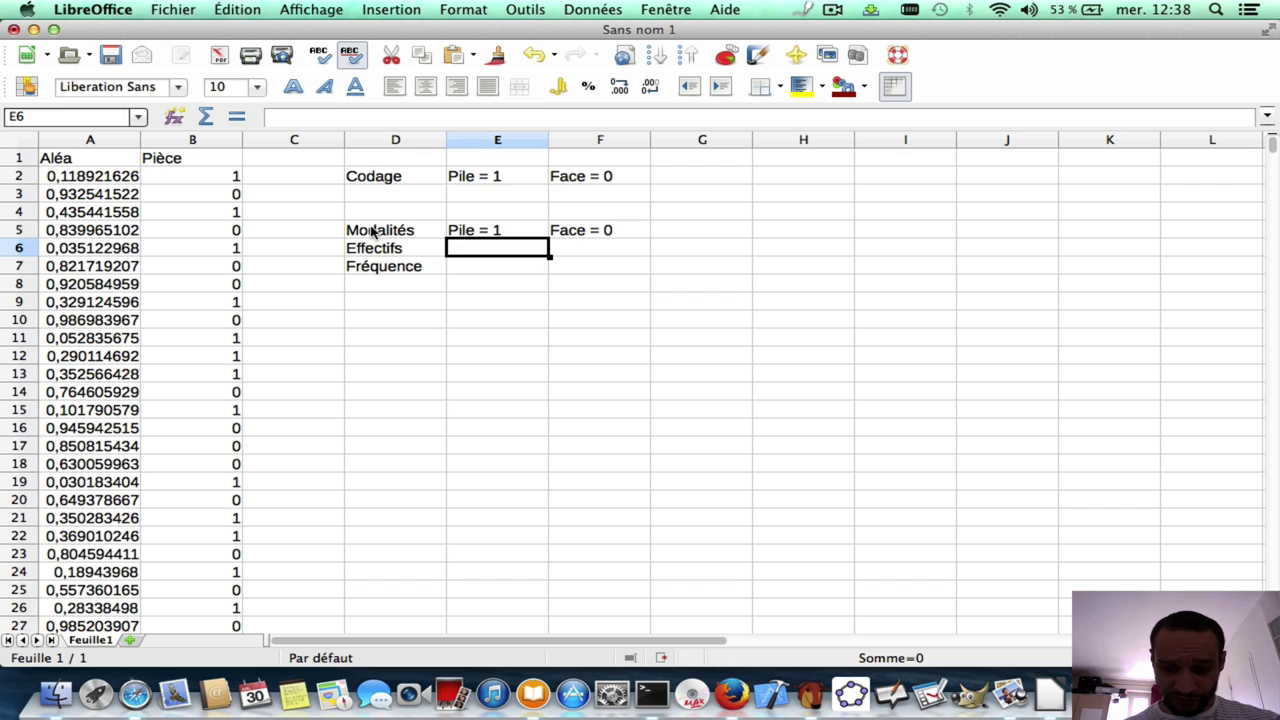
text(=)
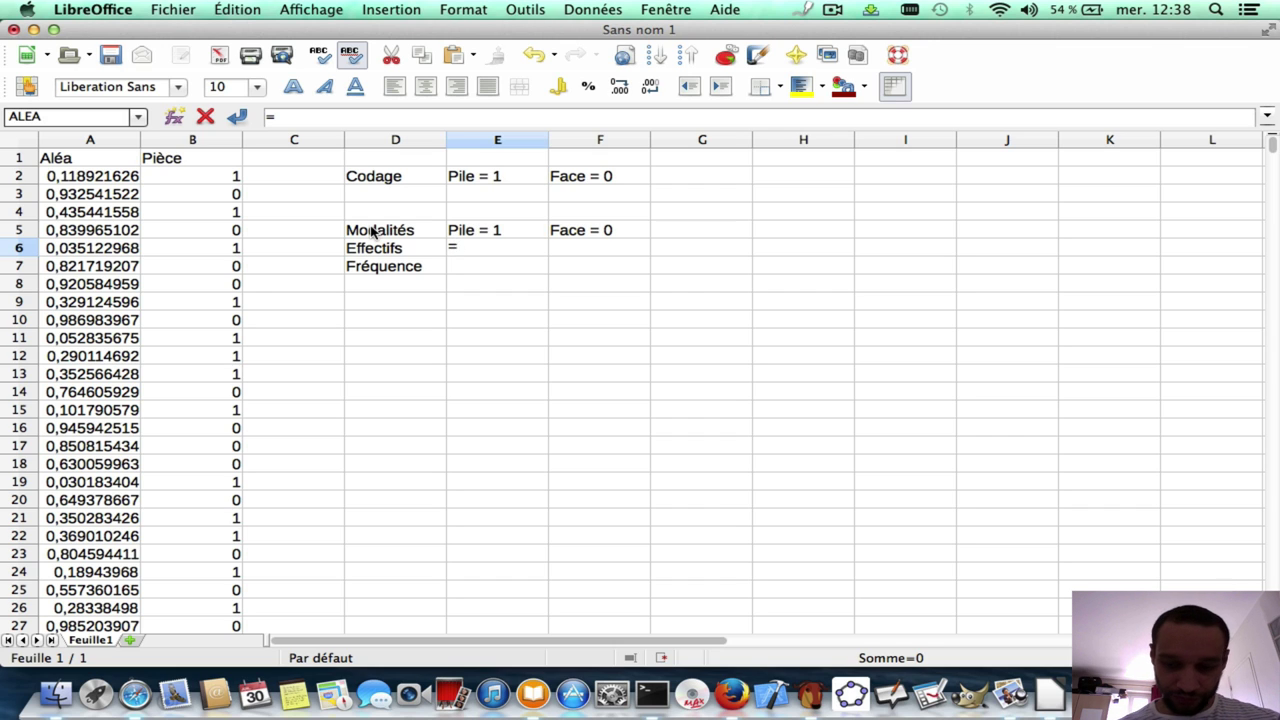
text(NB)
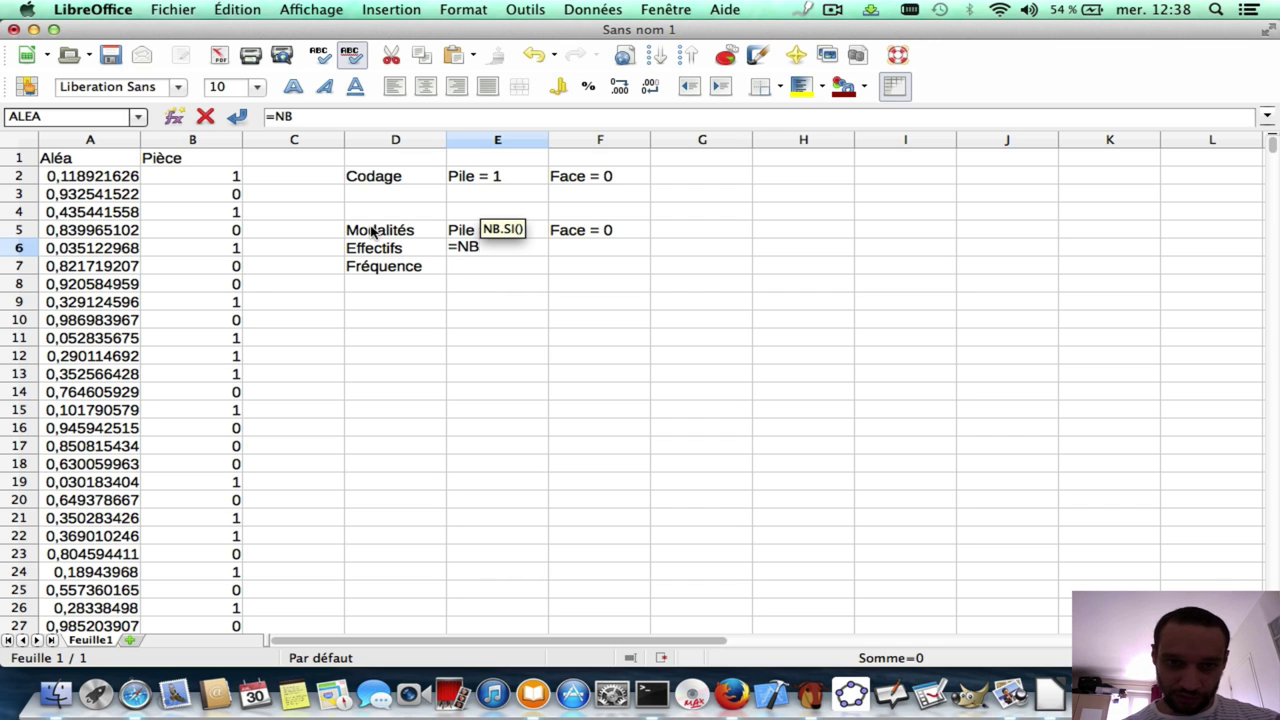
text(.)
key(Return)
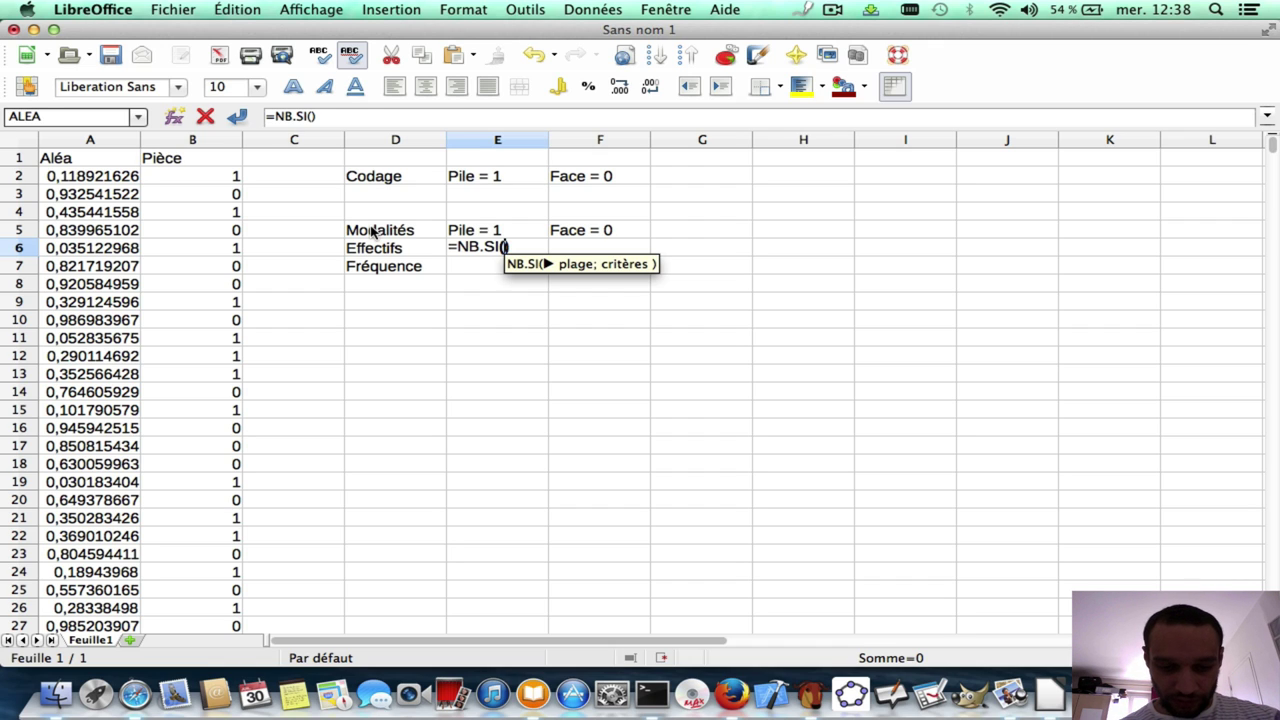
text(B)
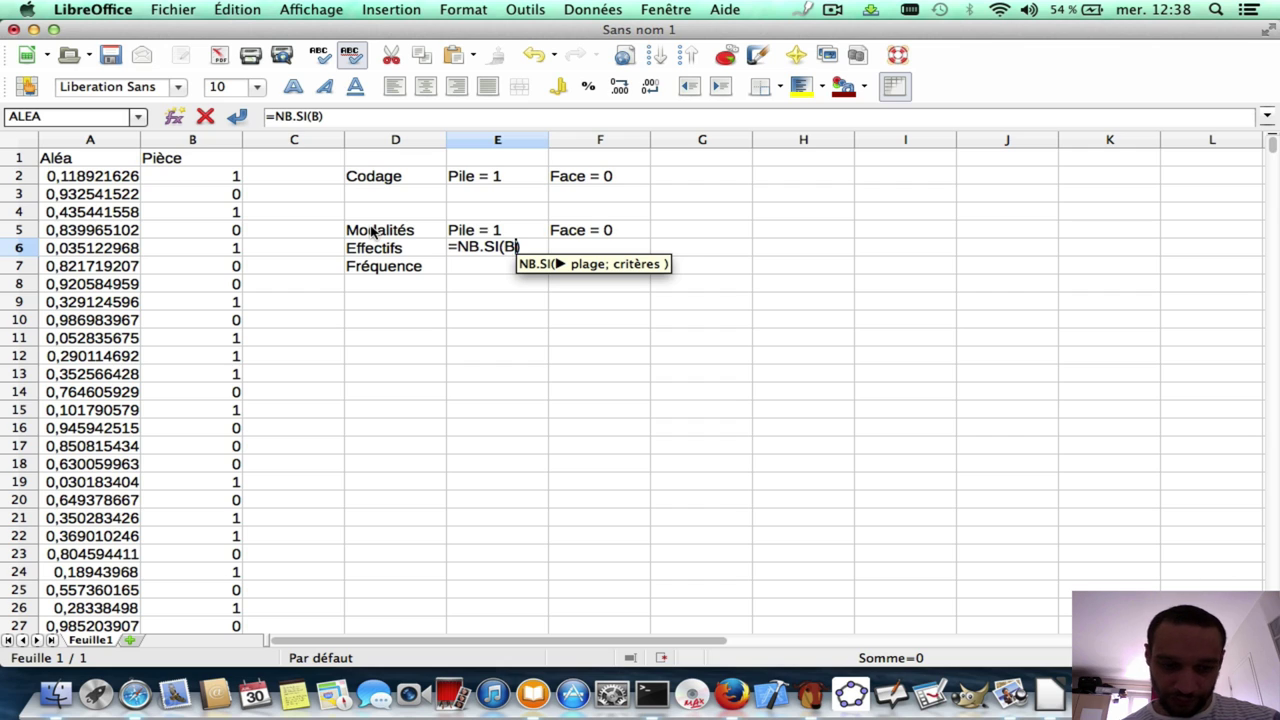
text(2:B)
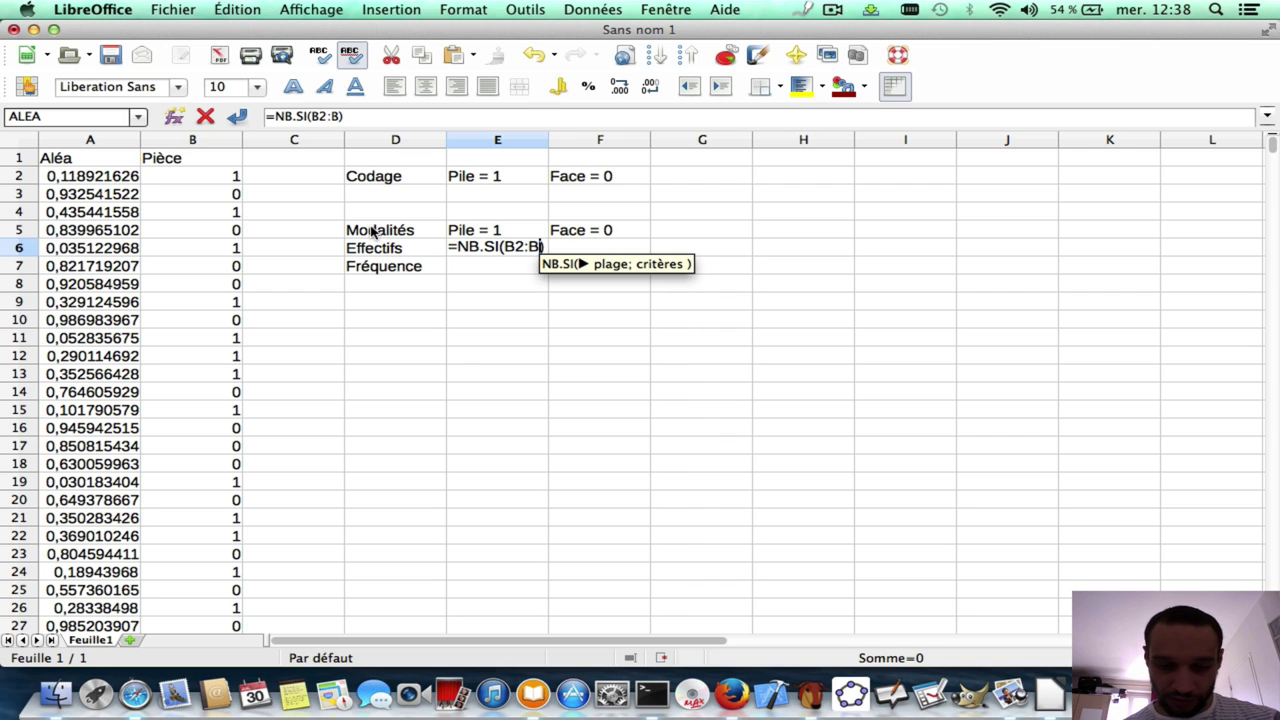
text(1001)
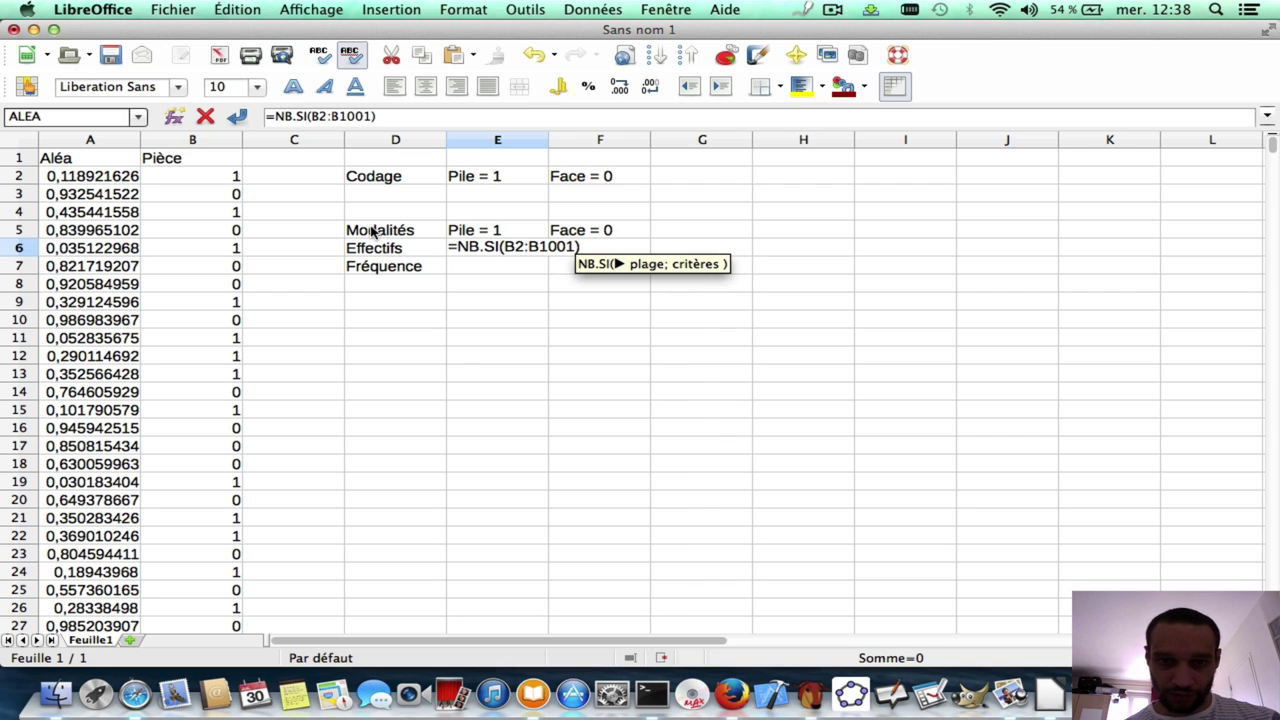
text(;)
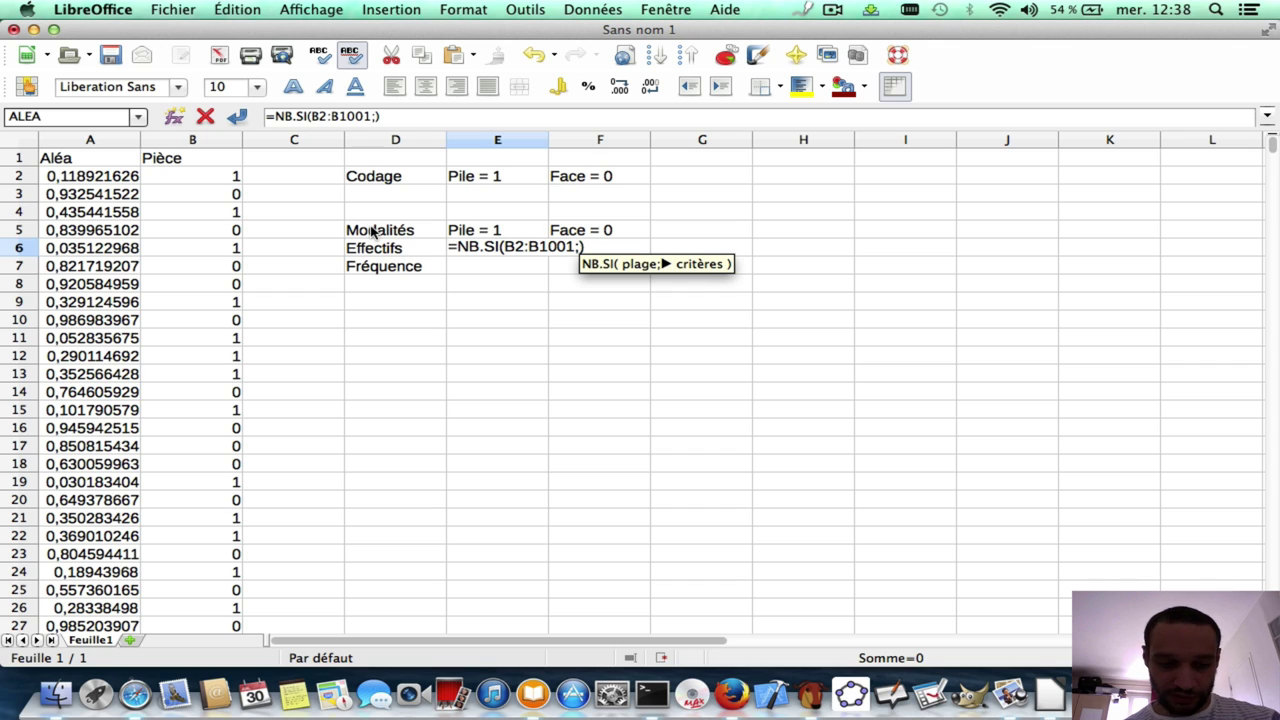
text(")
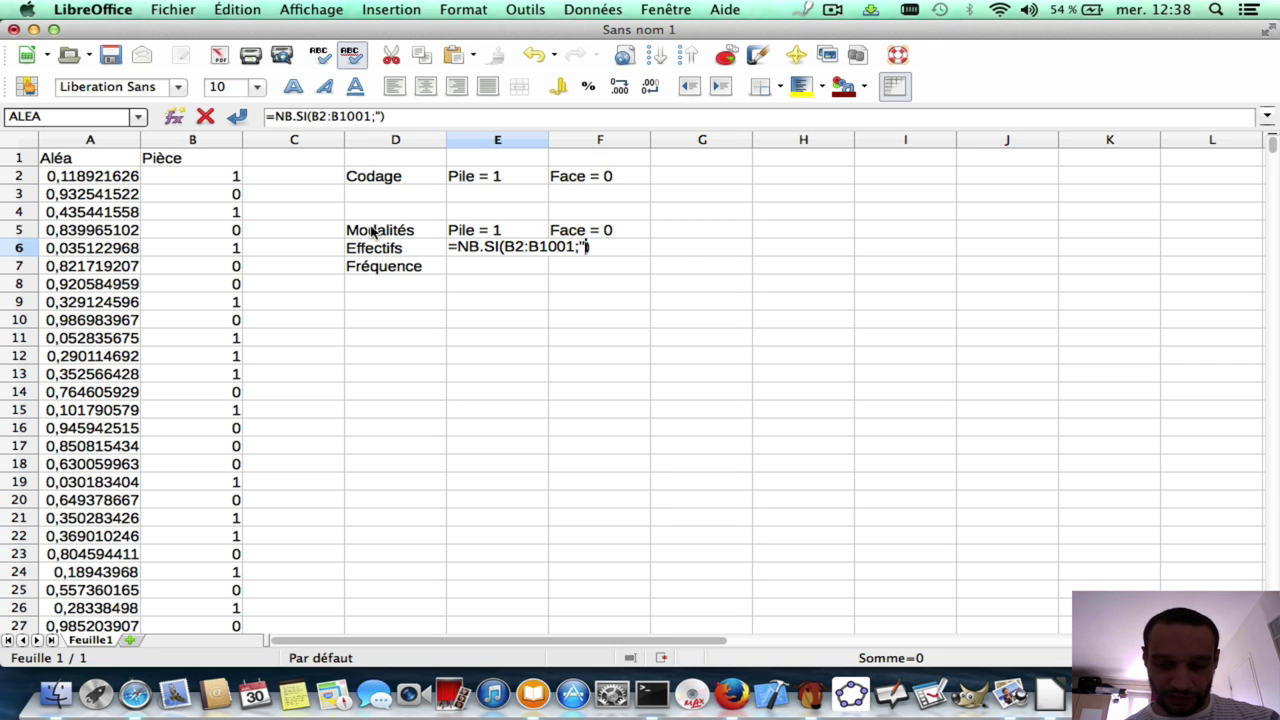
text(1")
key(Return)
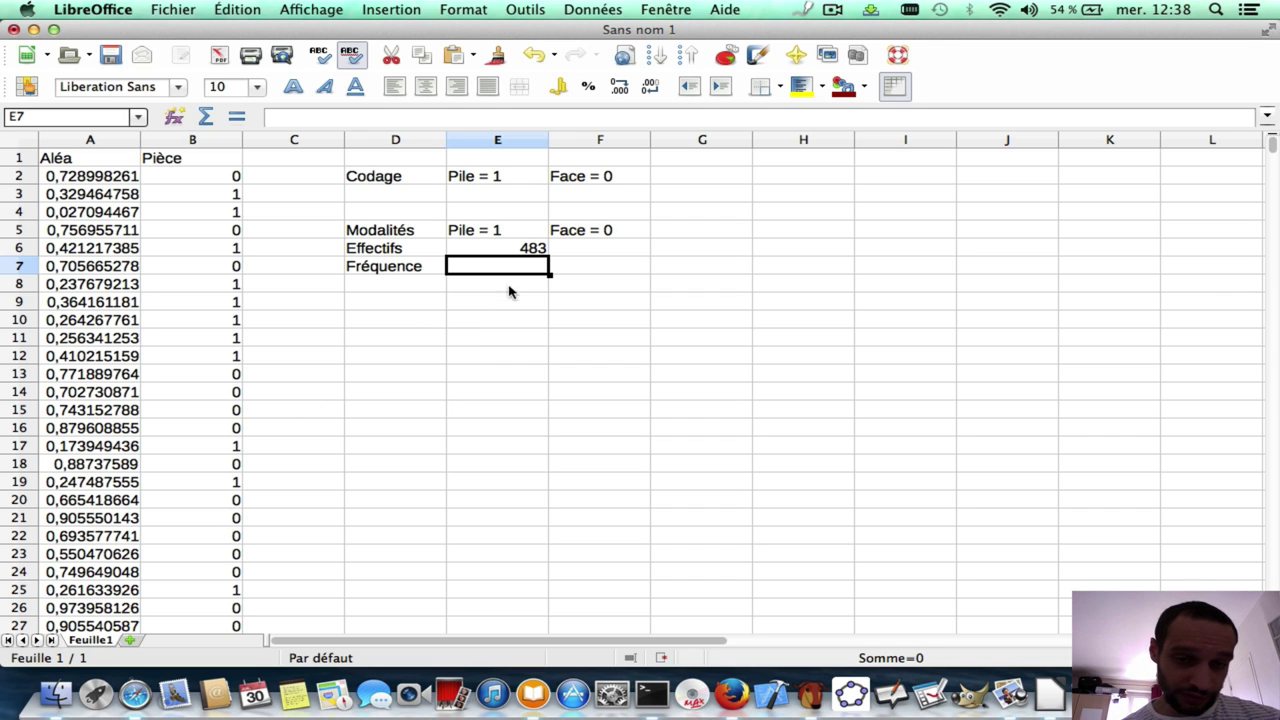
Step: Enter =NB.SI(B2:B1001;"0") in F6 to count the Face results
click(572, 251)
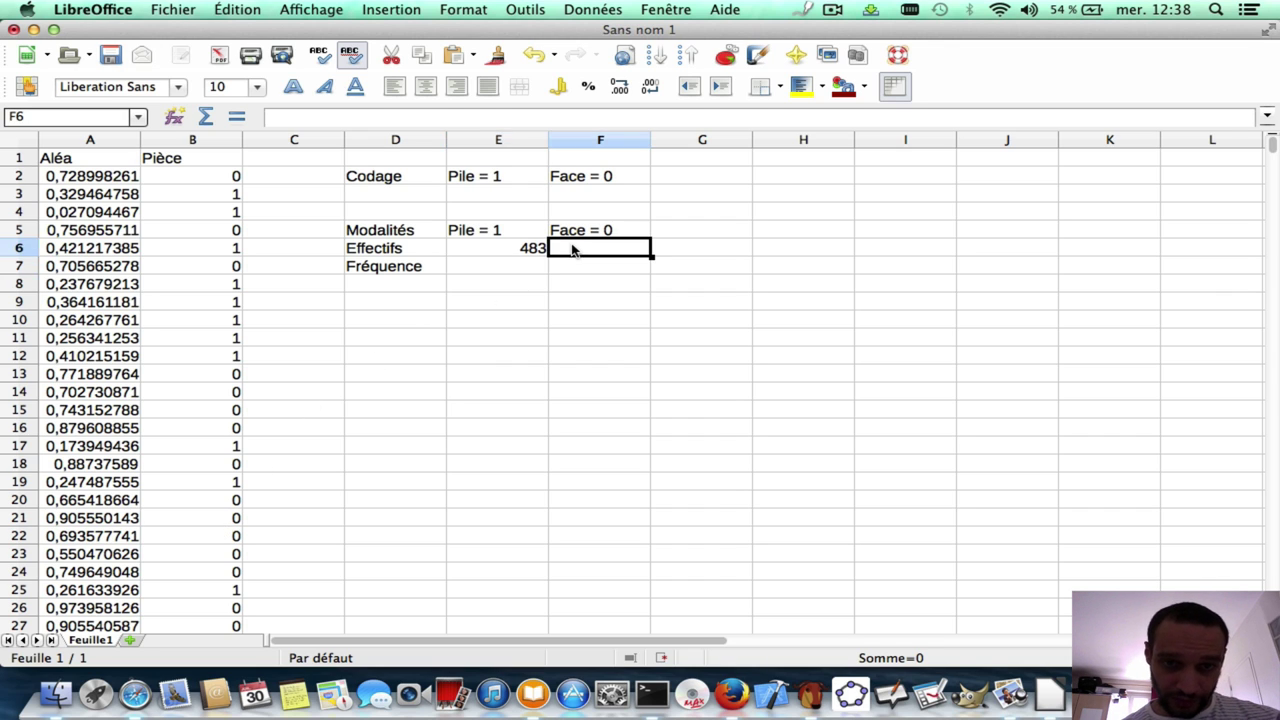
text(=NB)
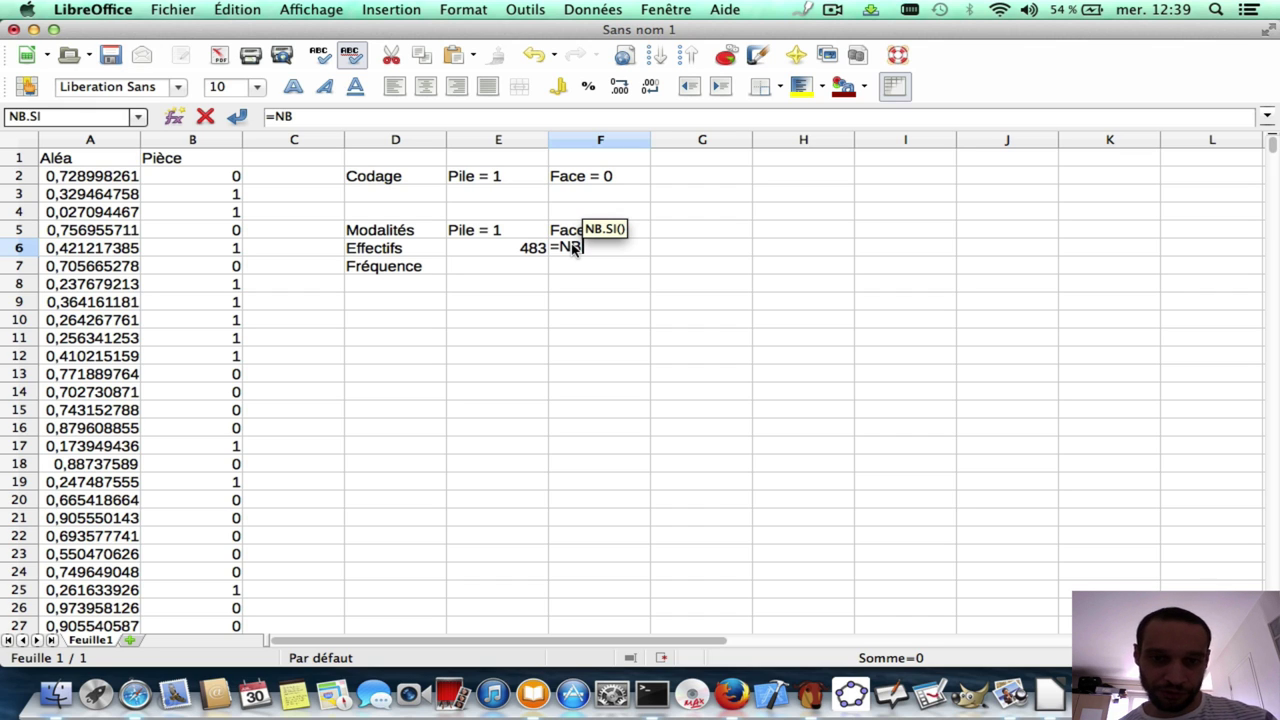
text(.)
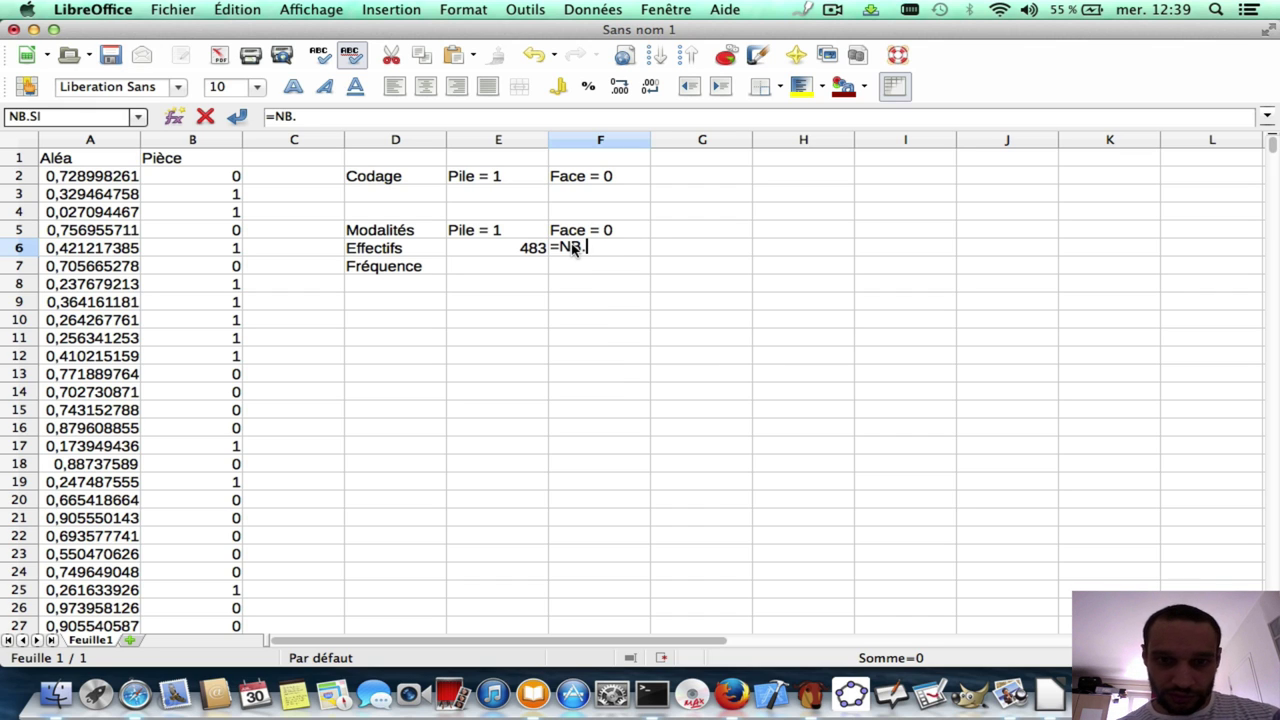
text(SI()
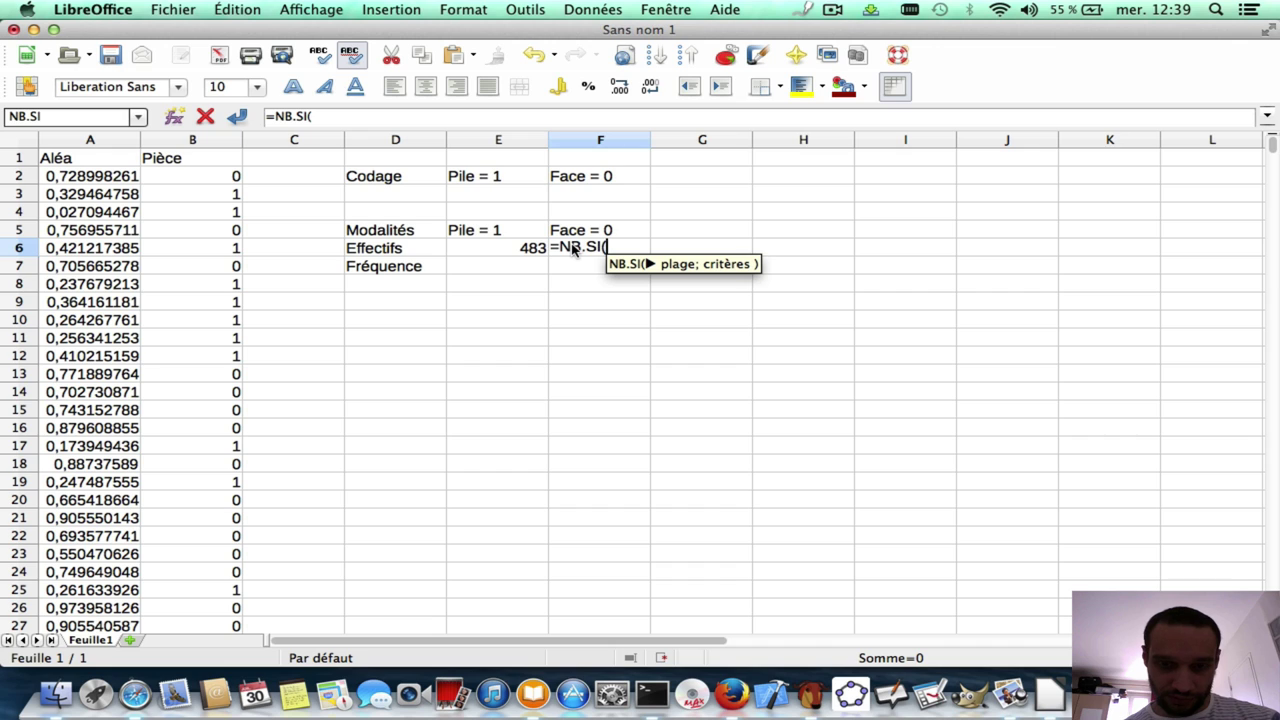
text(B)
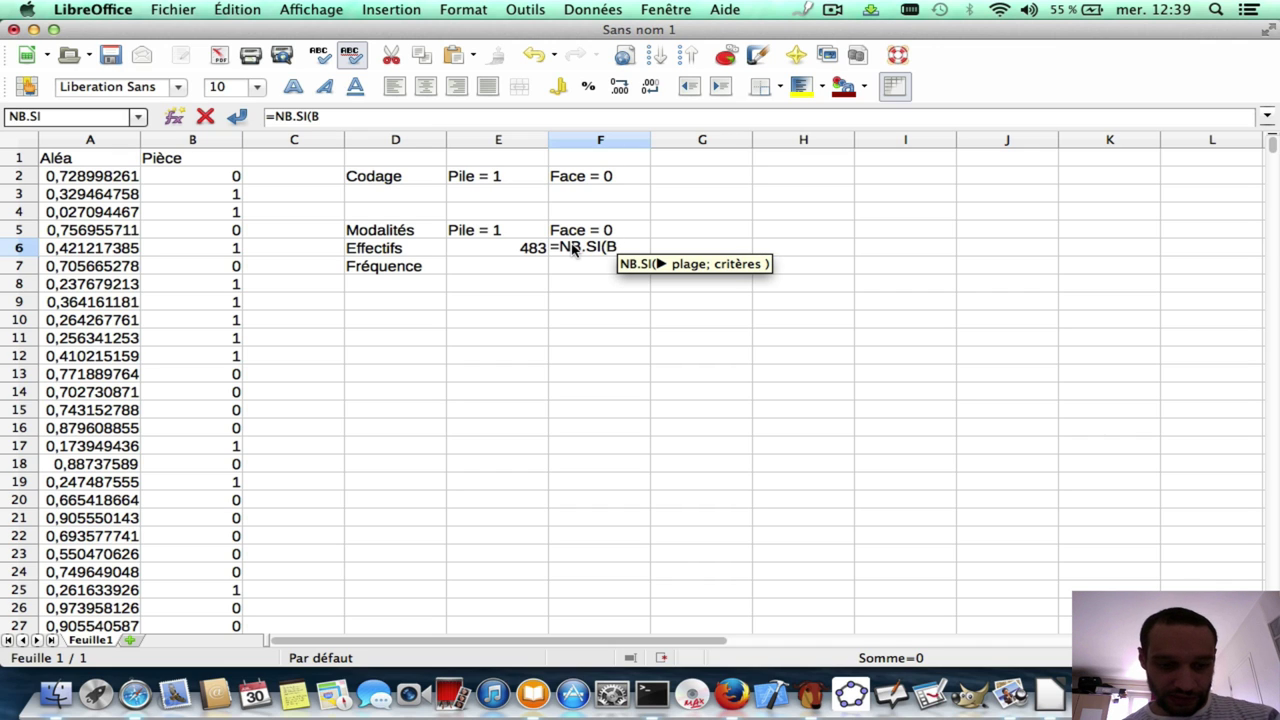
text(2:)
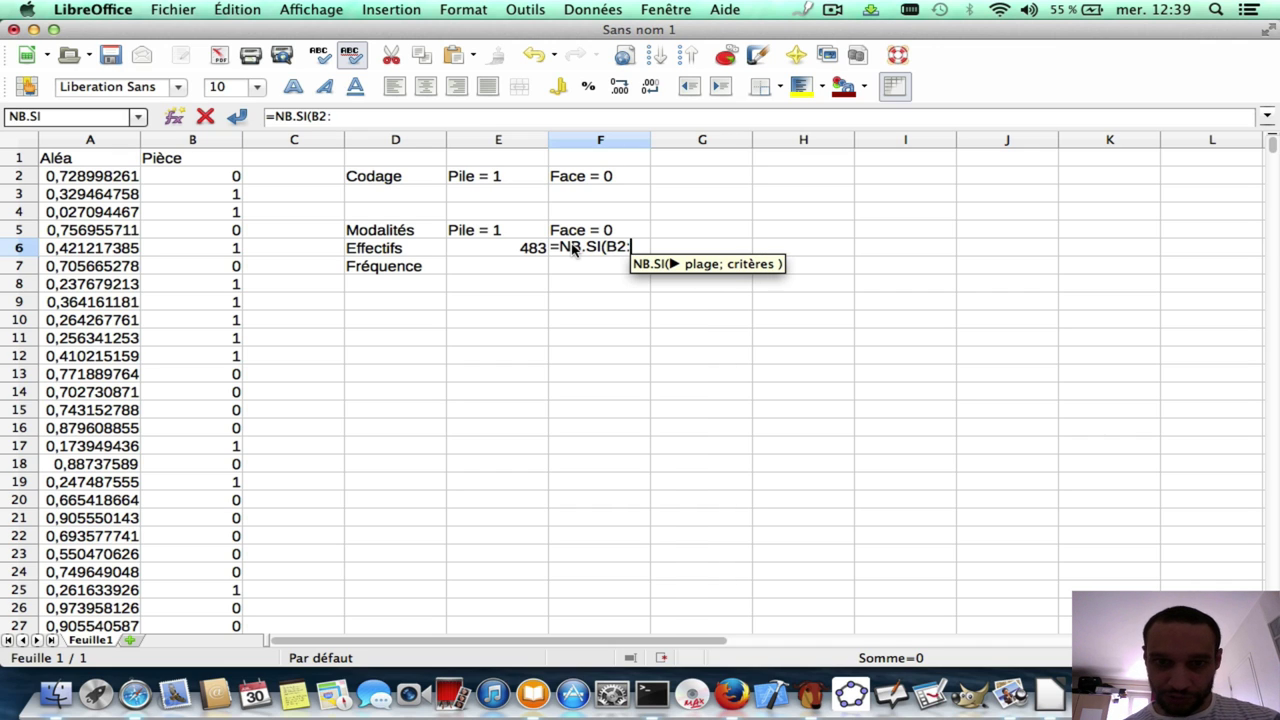
text(B100)
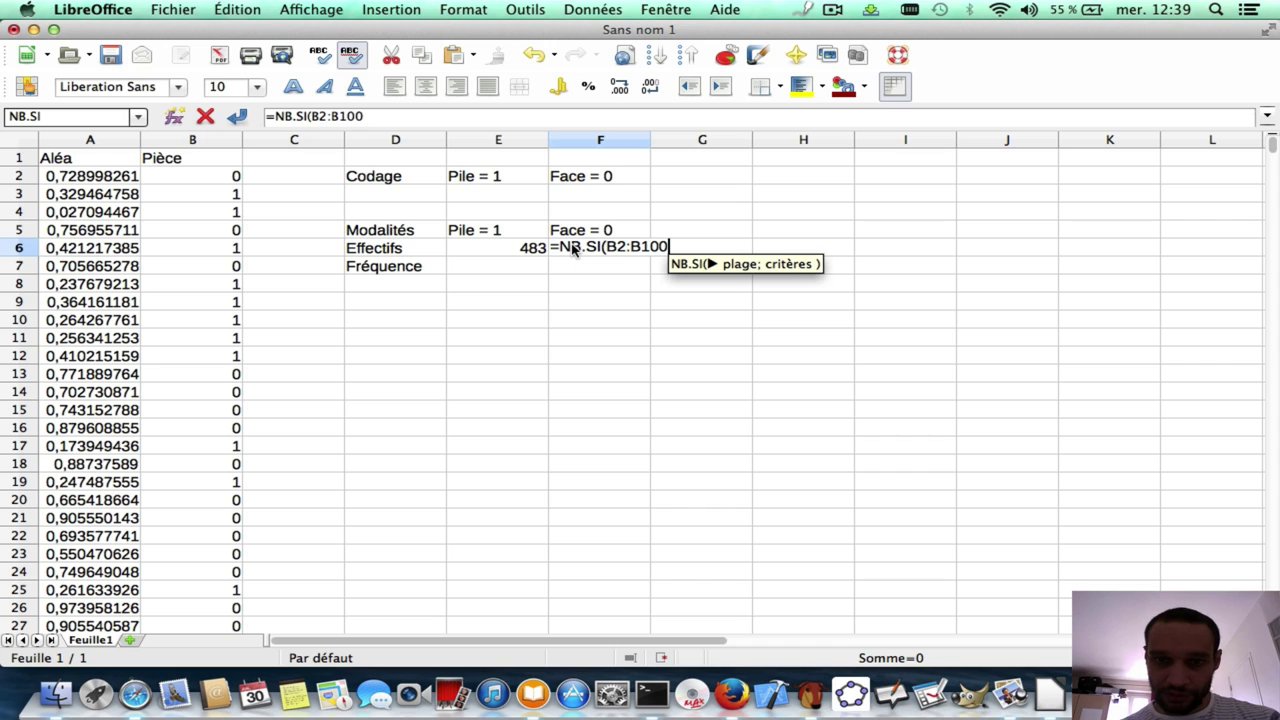
text(1;)
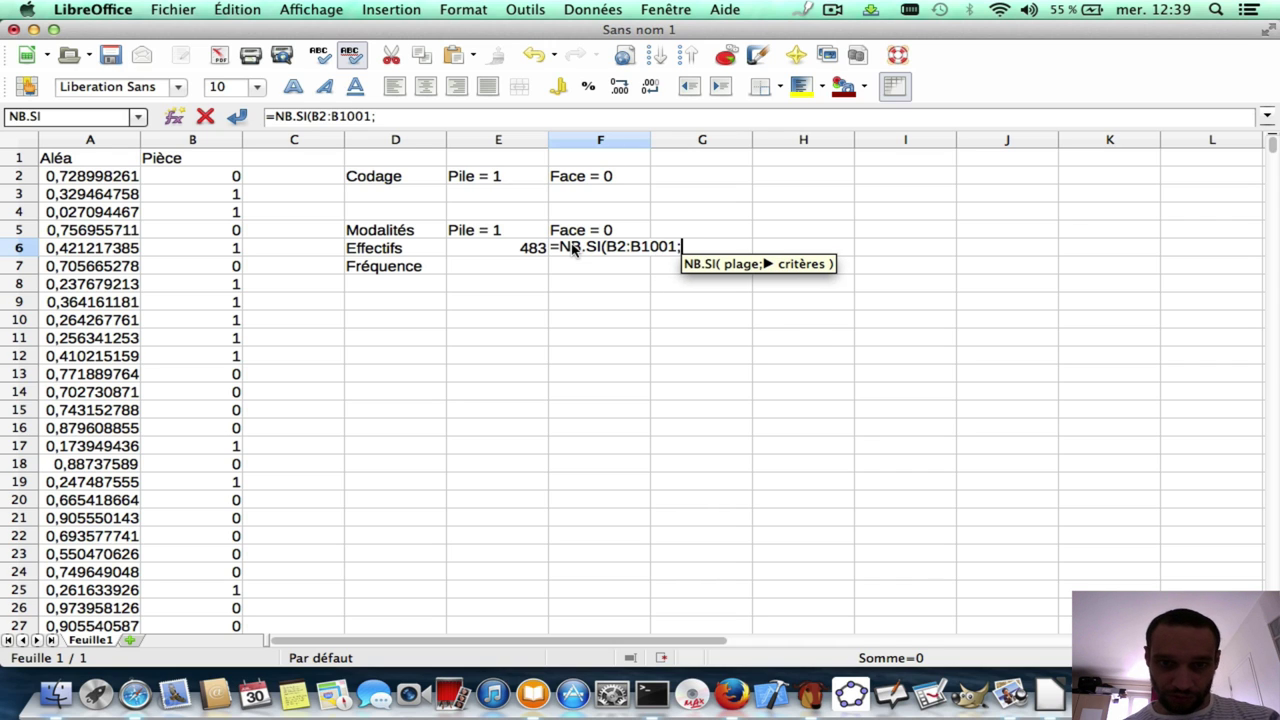
text("0)
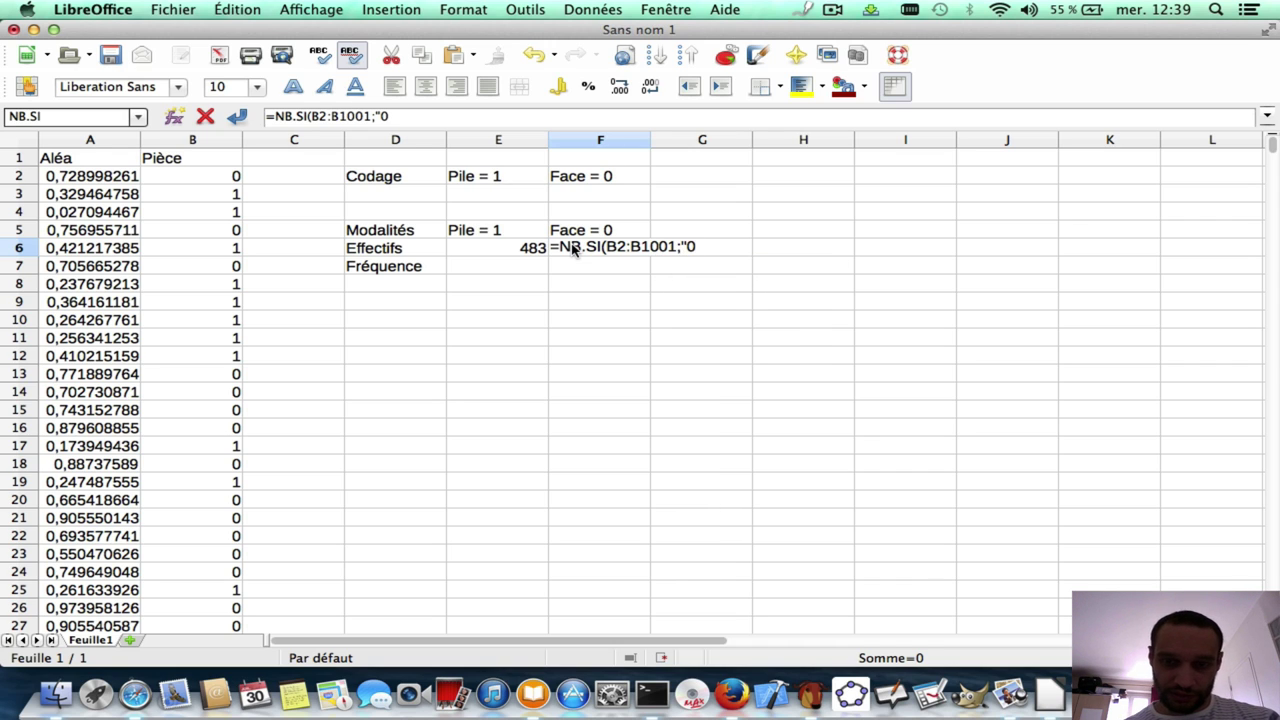
text("))
key(Return)
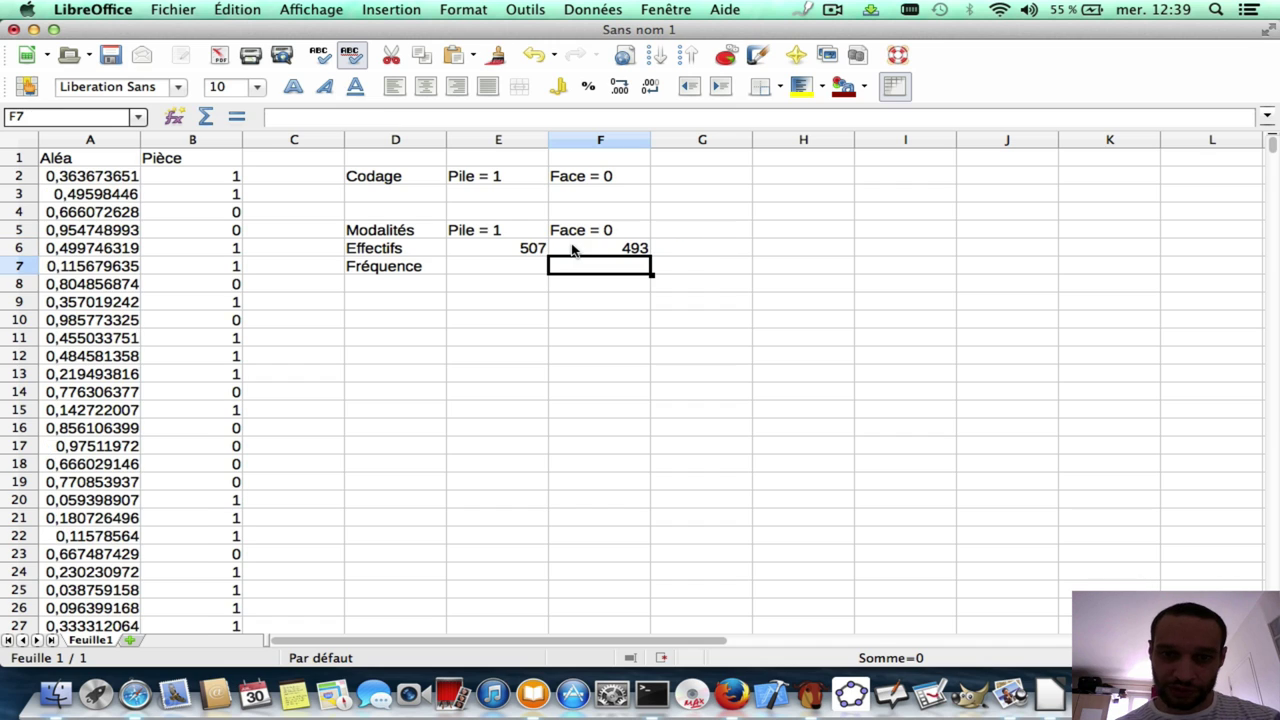
Step: Enter =E6/1000 in E7 for the Pile frequency and fill the formula across to F7
click(502, 268)
text(=)
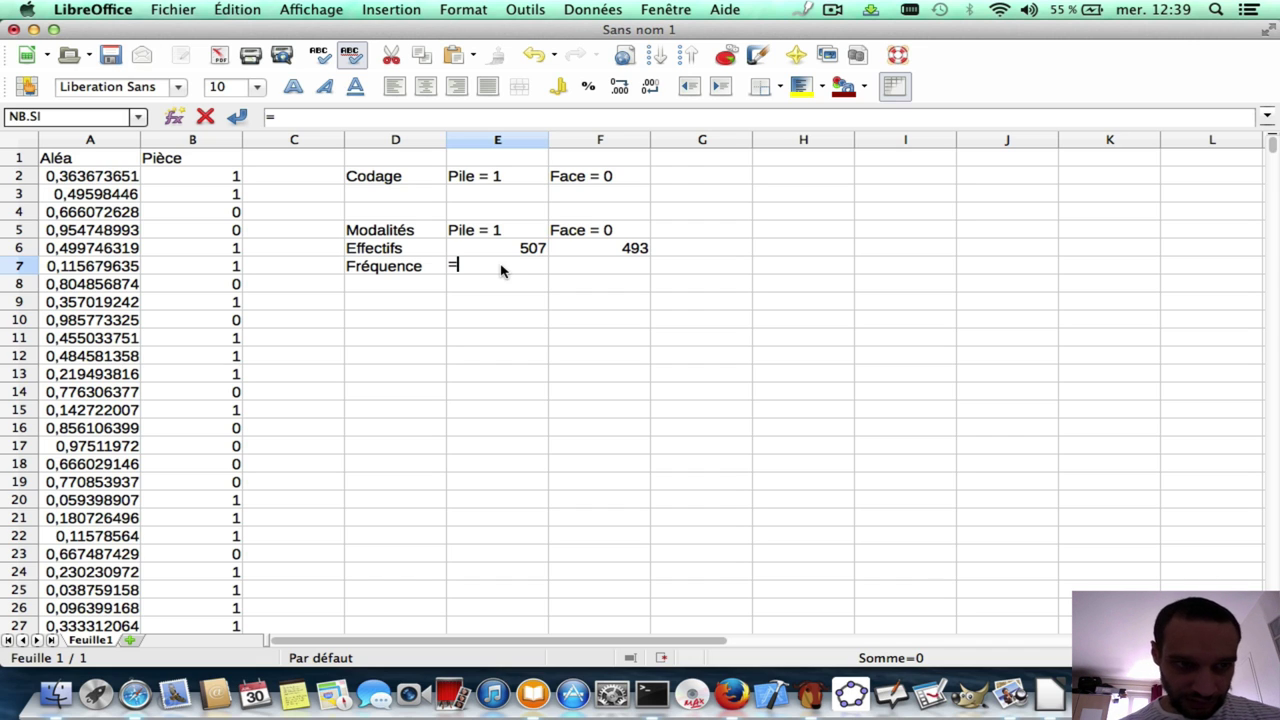
text(E)
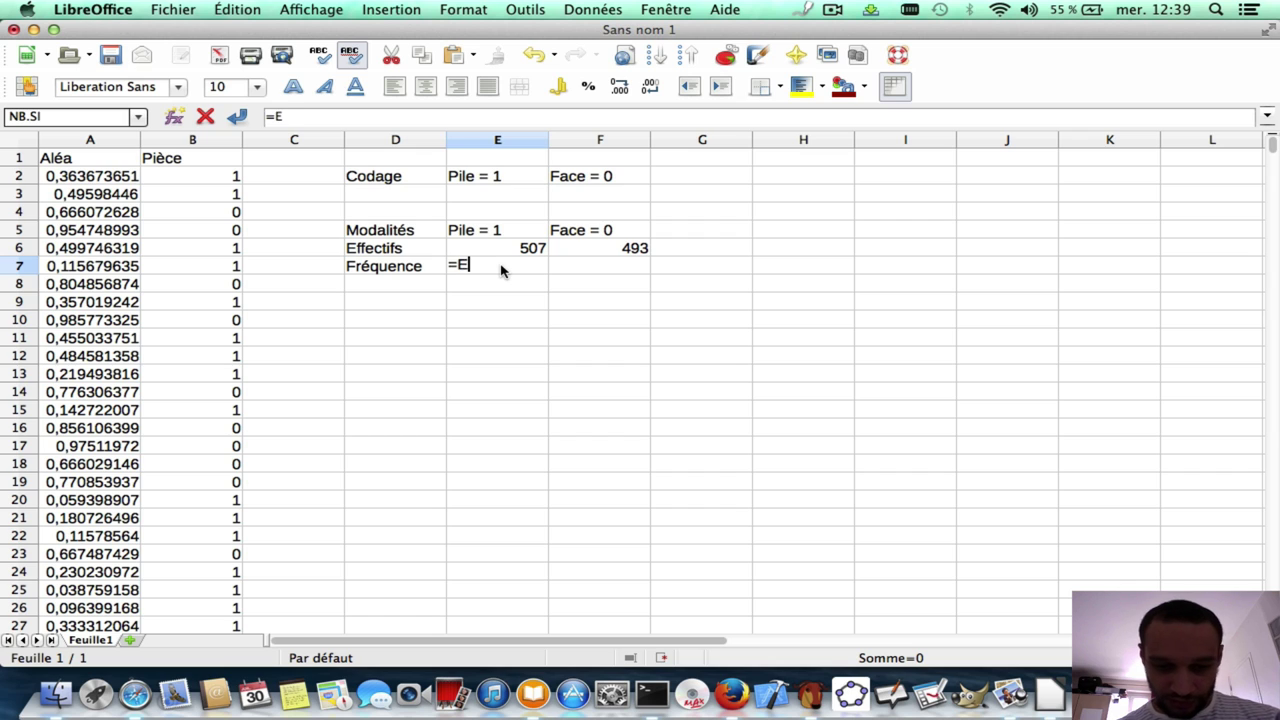
text(6/1000)
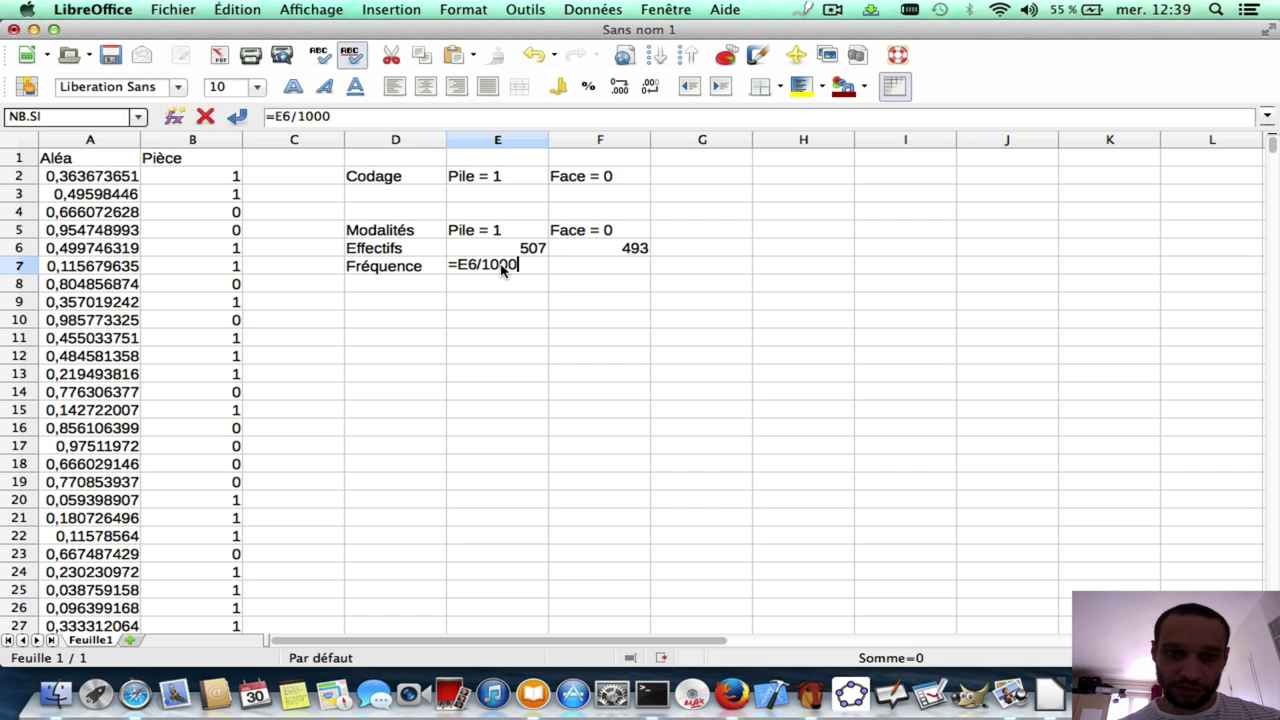
key(Return)
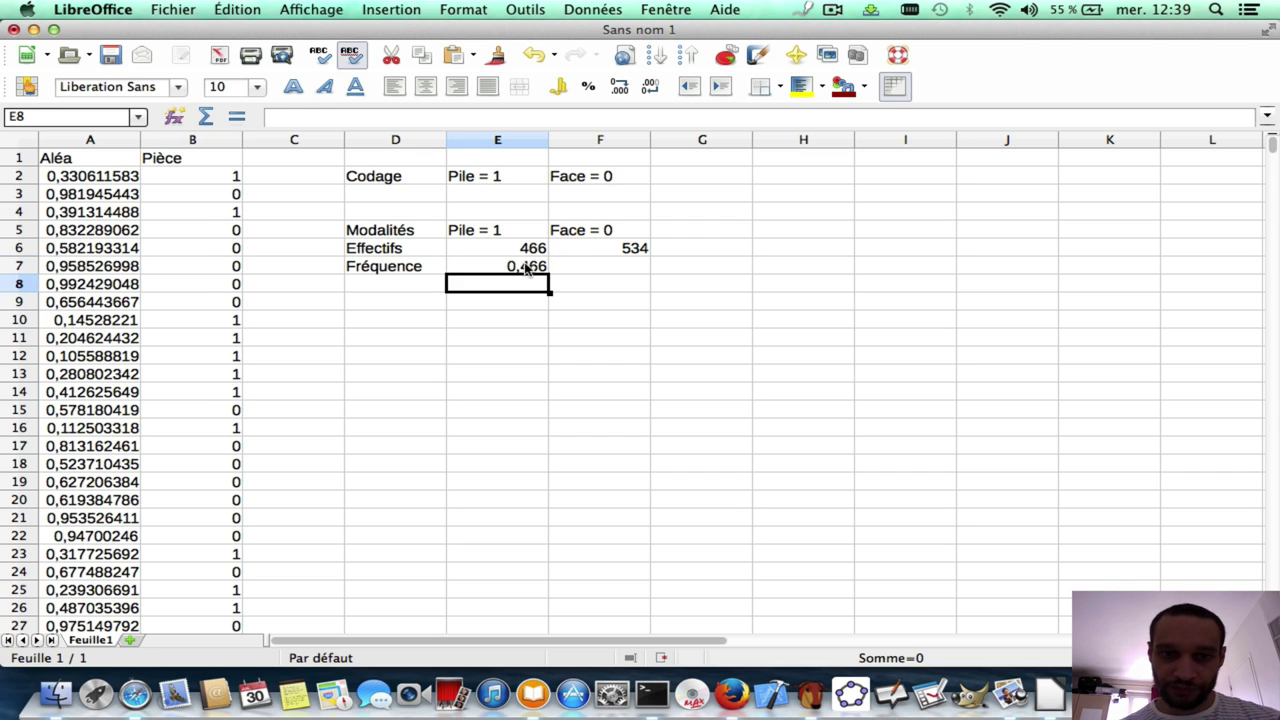
click(545, 269)
drag(549, 273, 637, 272)
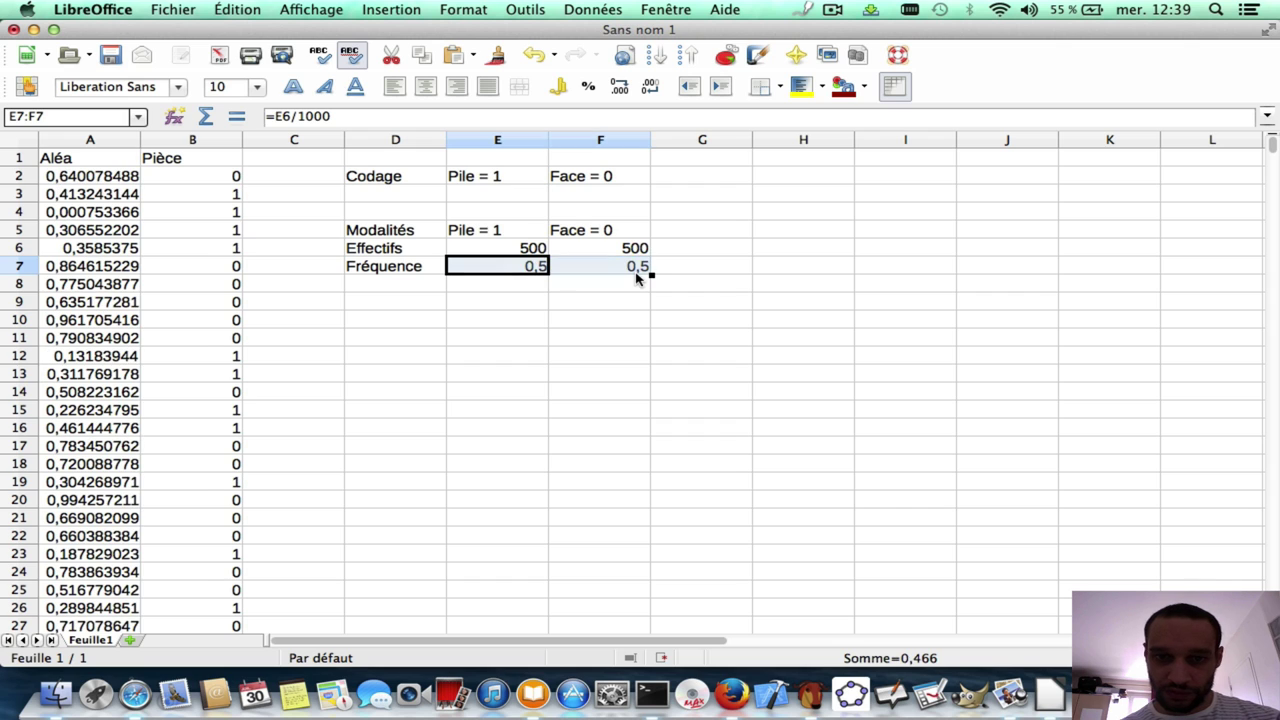
Step: Review the counting formula in E6 without changing it
click(537, 266)
click(525, 248)
double_click(526, 250)
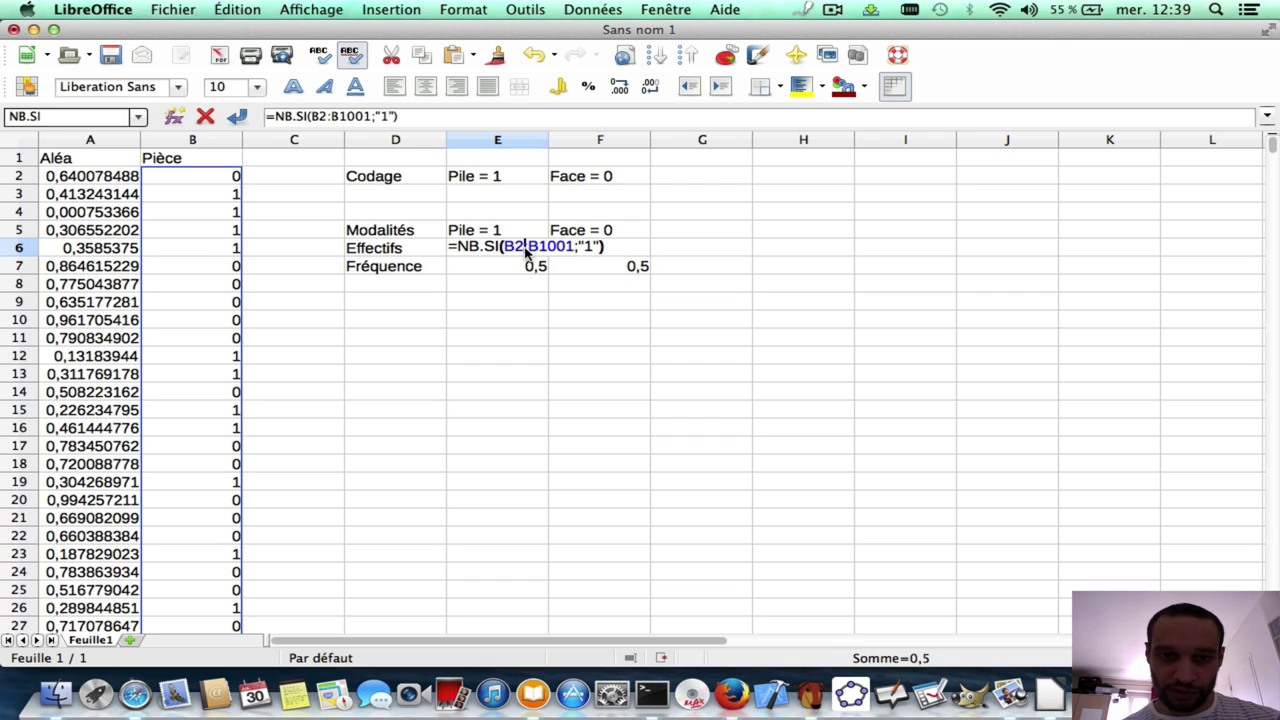
key(Return)
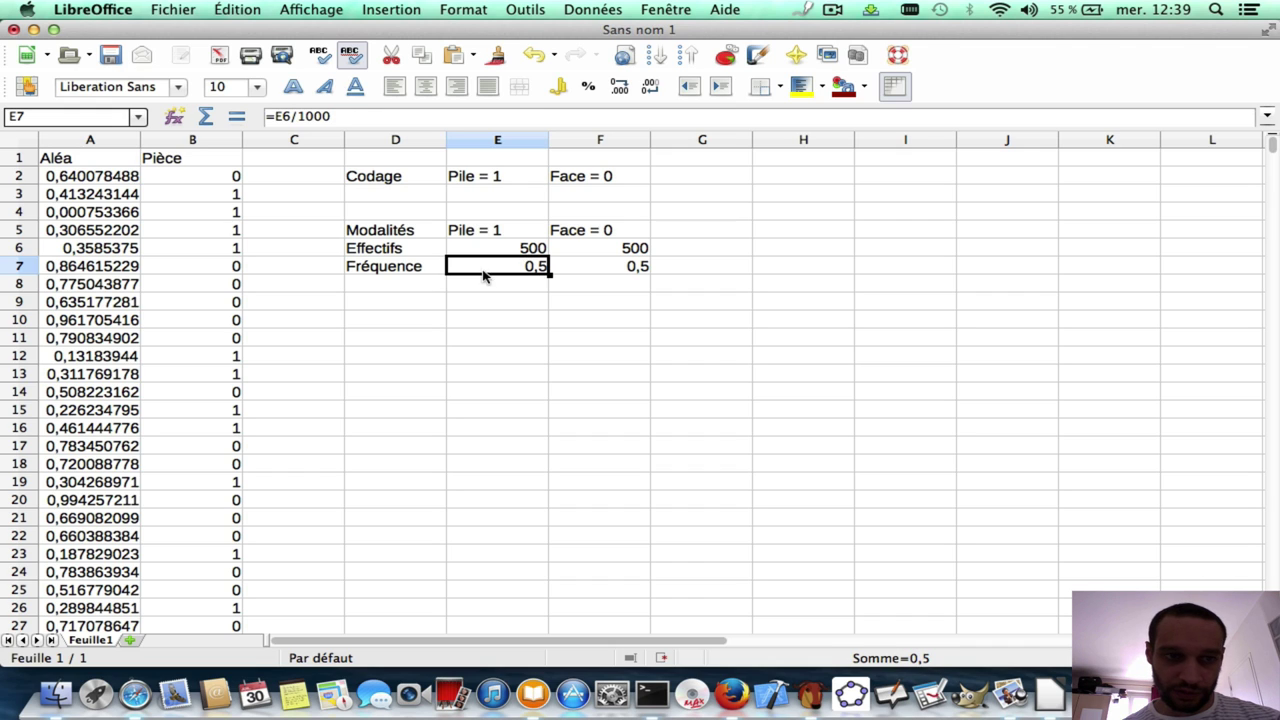
Step: Replace the Face frequency formula in F7 with =F6/100
double_click(634, 268)
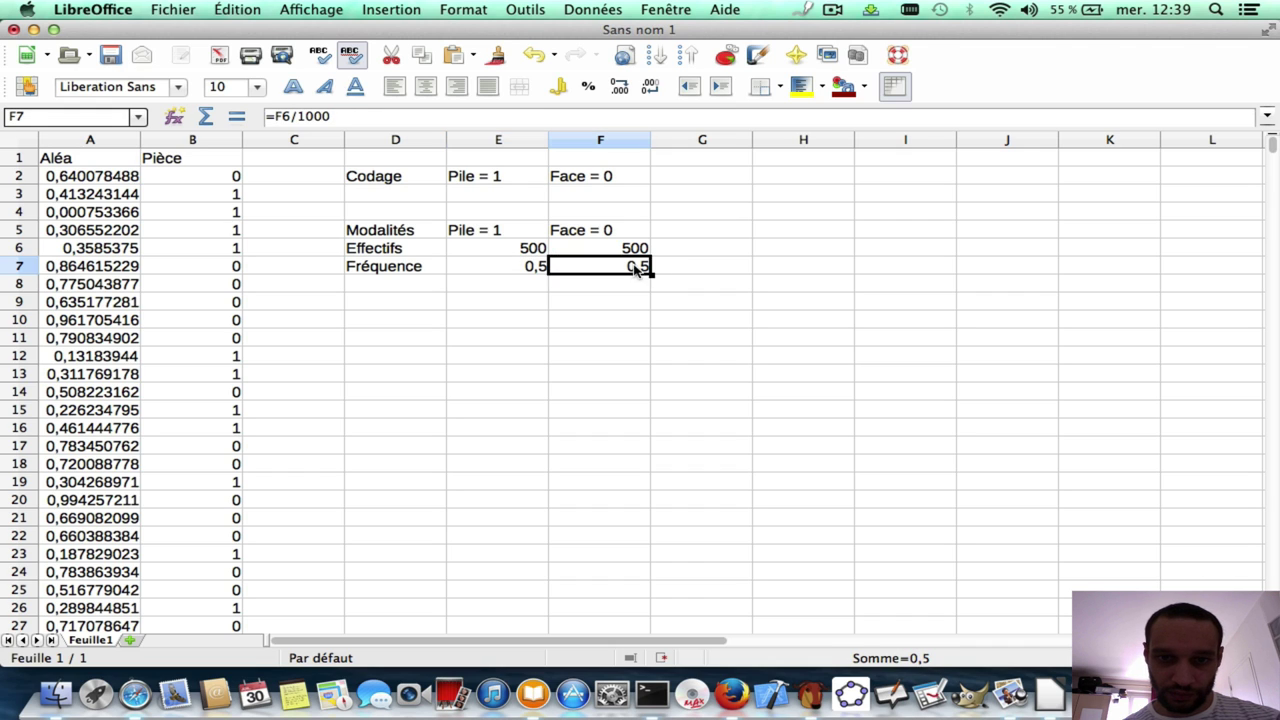
key(BackSpace)
key(BackSpace)
key(BackSpace)
key(BackSpace)
key(BackSpace)
key(BackSpace)
key(BackSpace)
key(BackSpace)
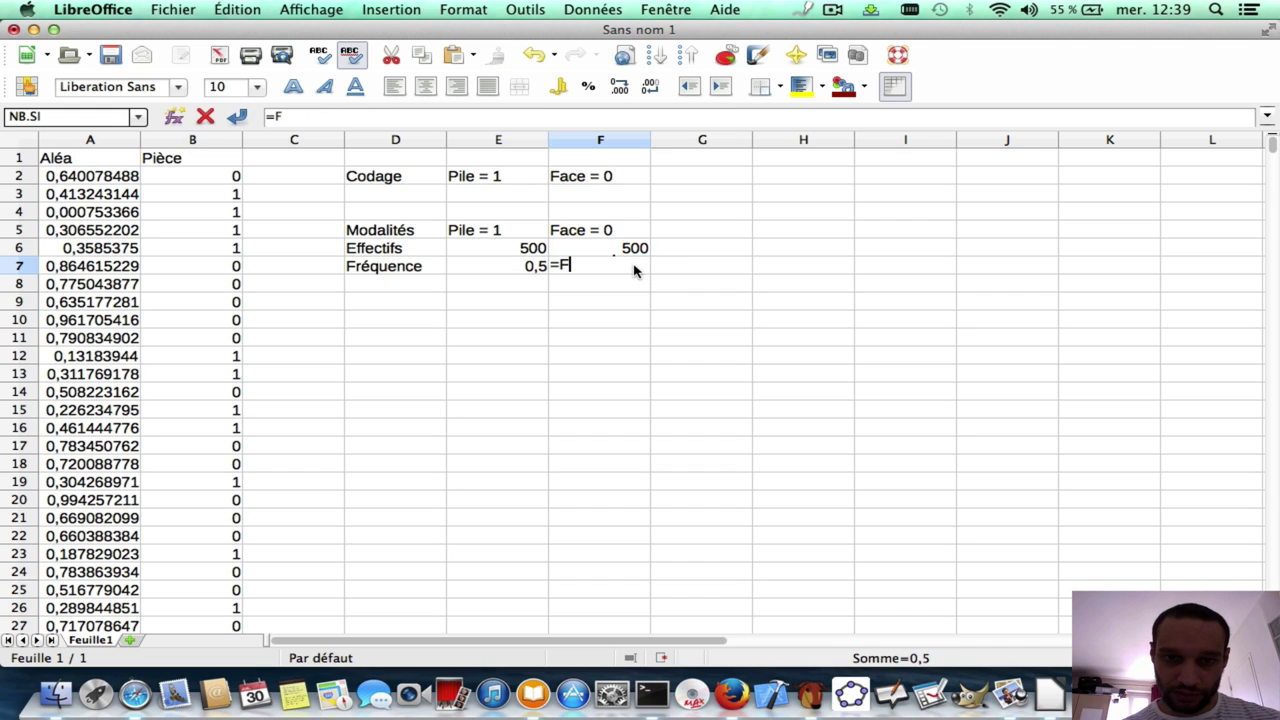
text(=)
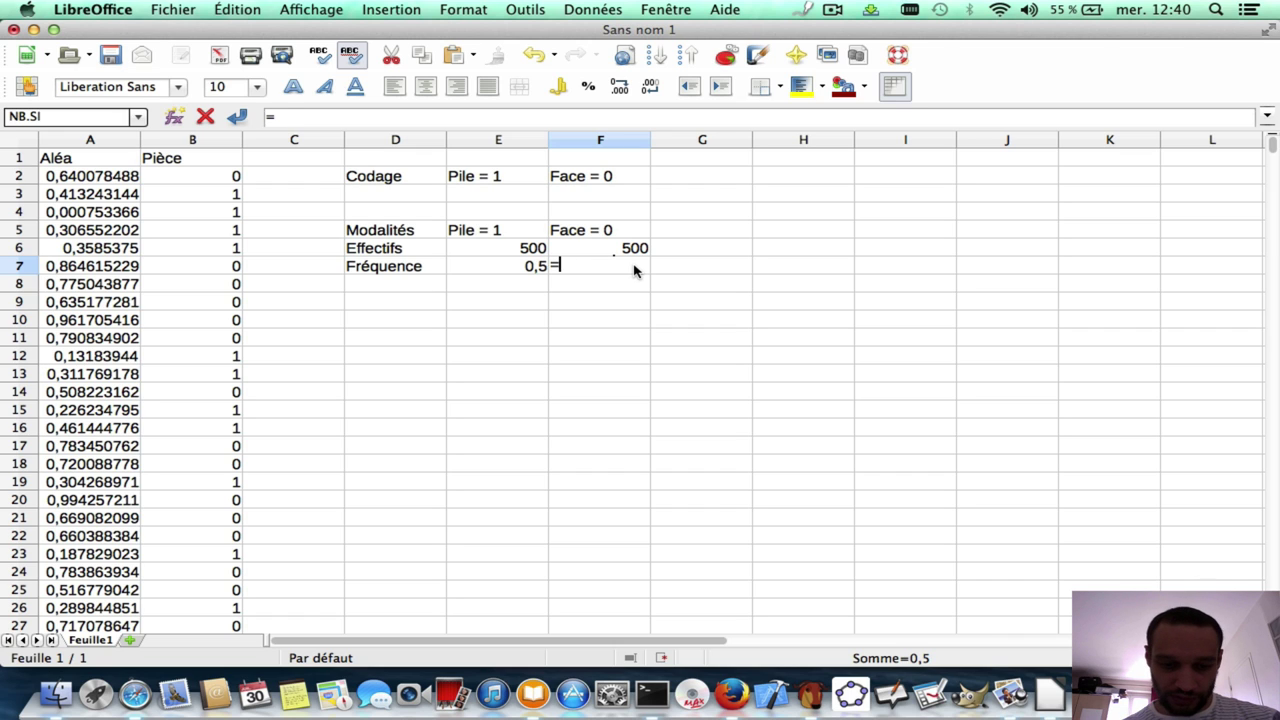
text(F6/100)
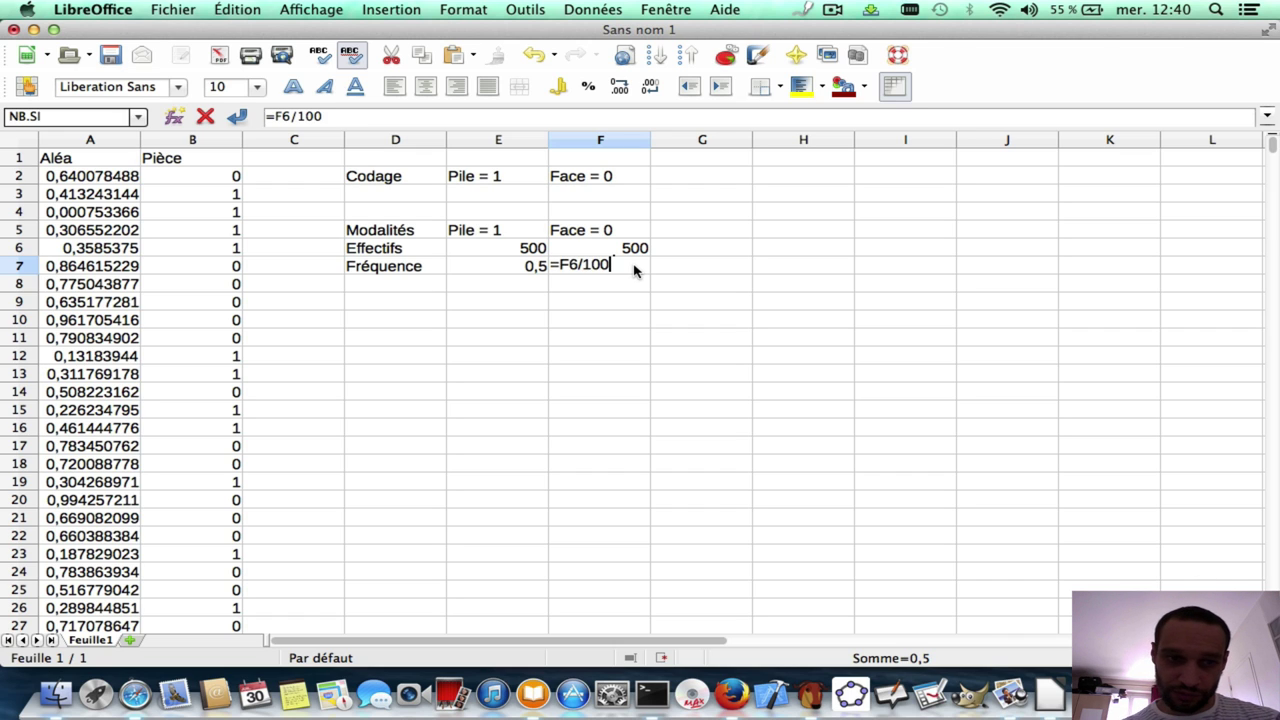
key(Return)
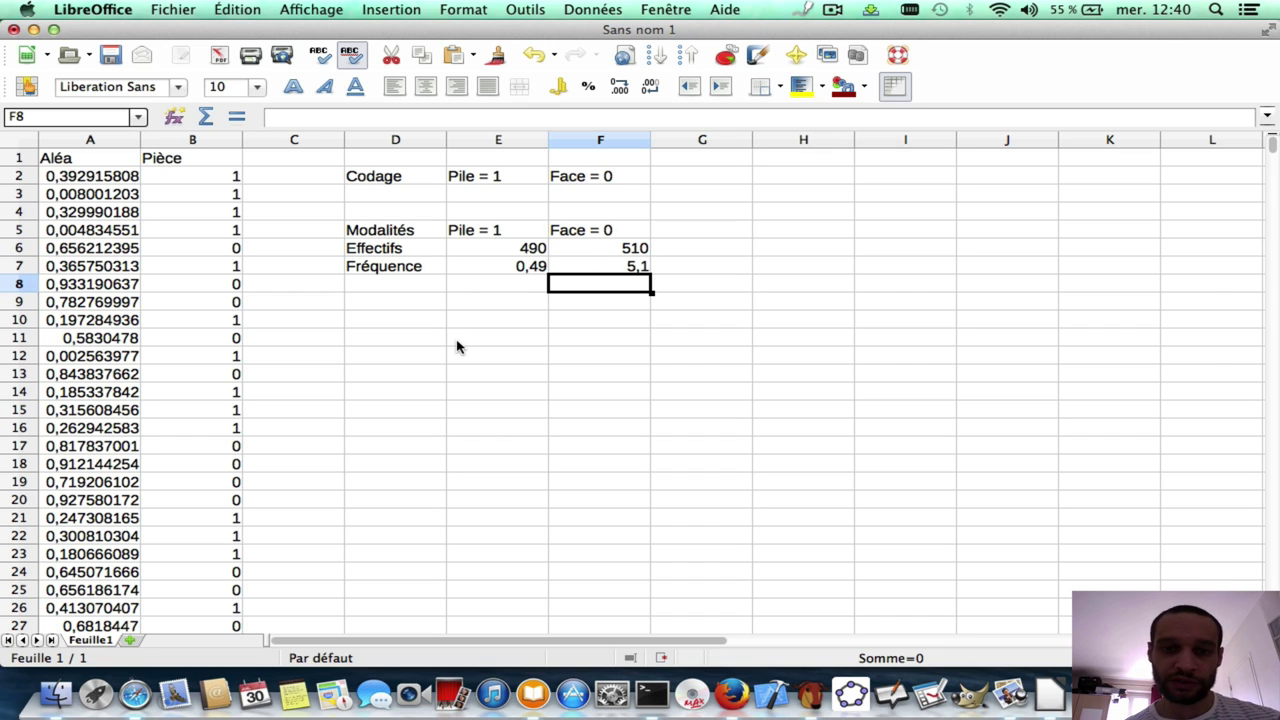
Step: Correct the Face frequency formula in F7 to =F6/1000
double_click(625, 266)
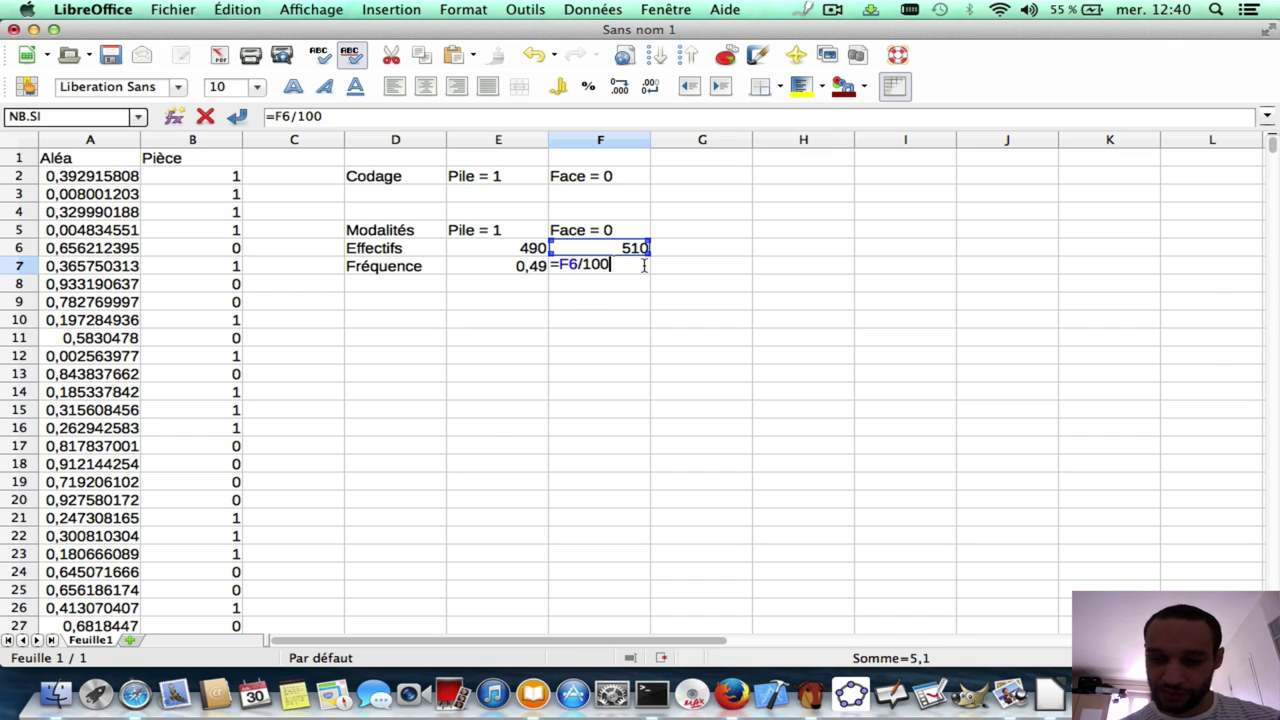
text(0)
key(Return)
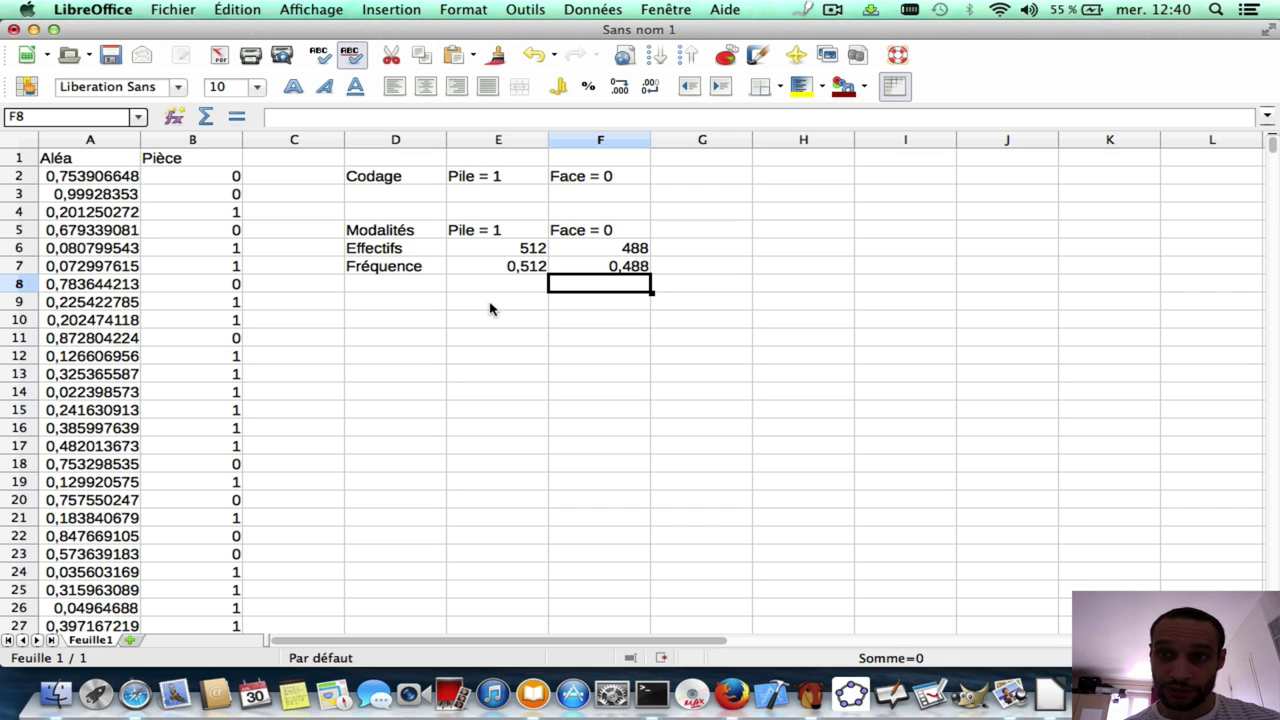
click(831, 10)
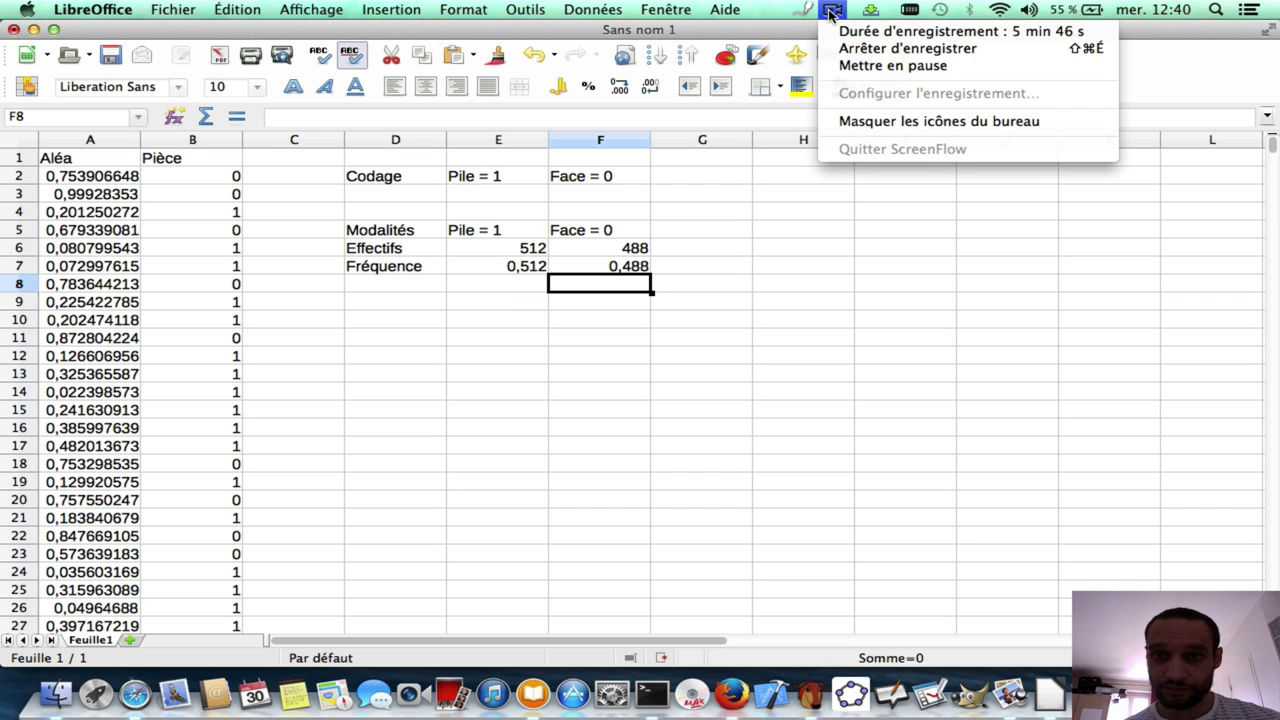